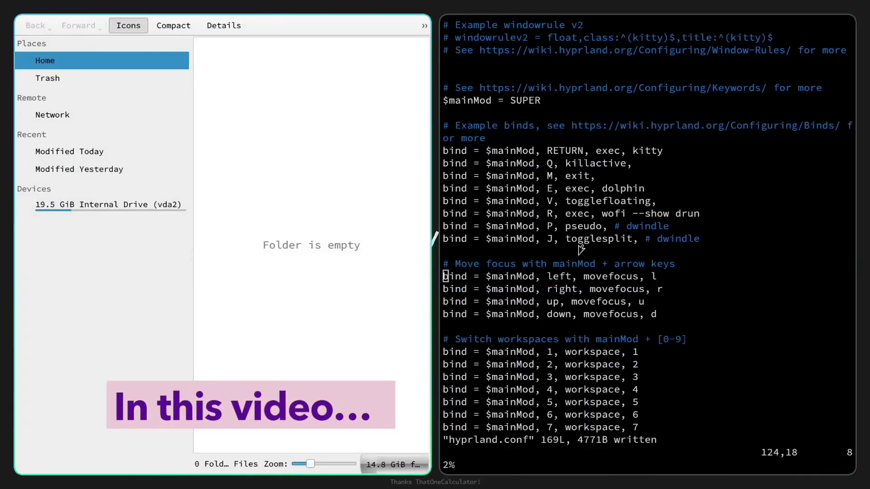
Open the rofi application launcher with Super+R and scroll through its program list.
{"action": "key", "text": "super+r"}
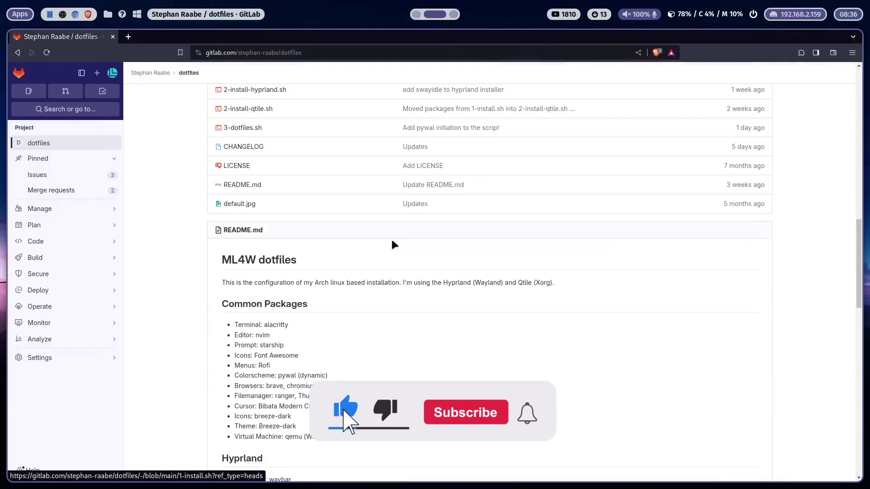
{"action": "scroll", "coordinate": [392, 241], "scroll_direction": "down", "scroll_amount": 10}
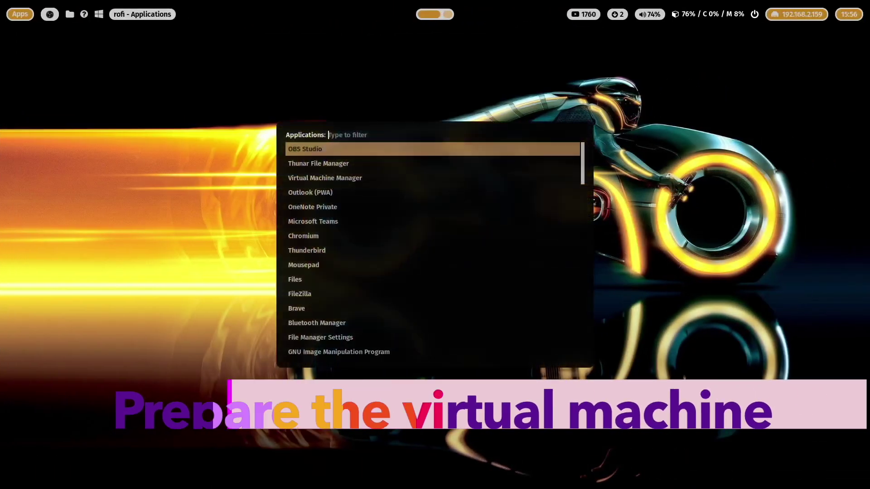
Launch Virtual Machine Manager and start a new VM from archlinux-2023.09.01-x86_64.iso.
{"action": "key", "text": "Down"}
{"action": "key", "text": "Down"}
{"action": "key", "text": "Return"}
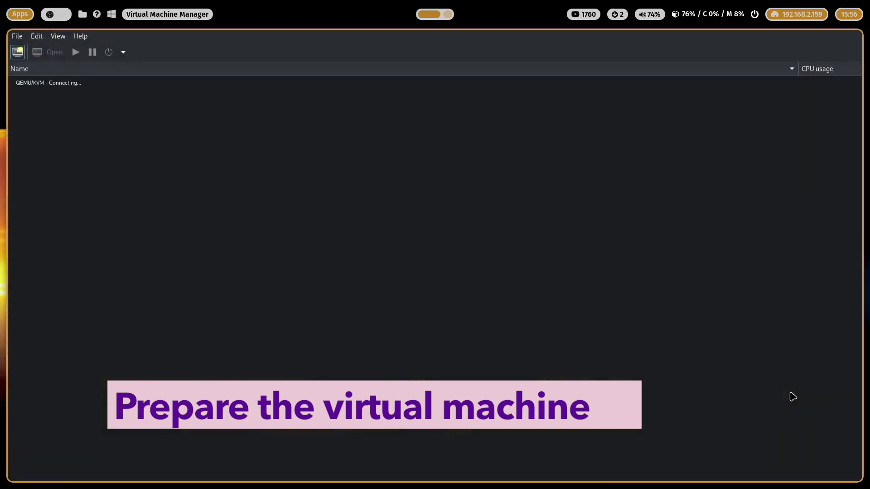
{"action": "left_click", "coordinate": [18, 52]}
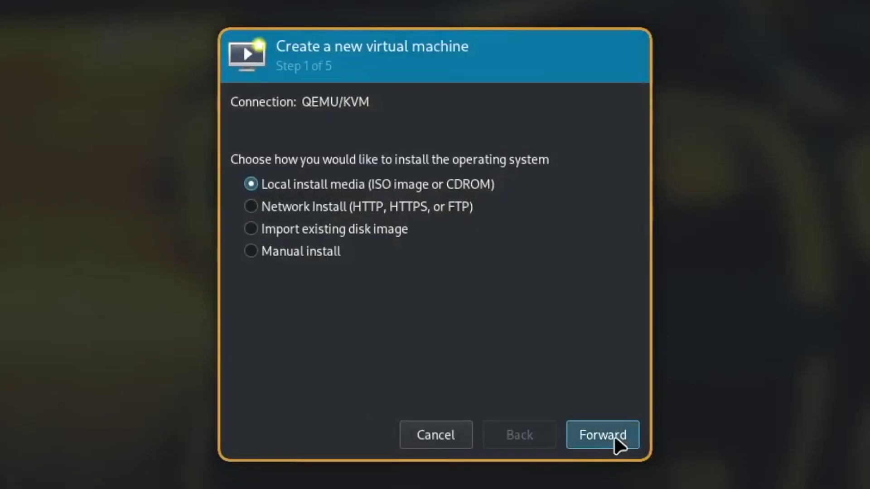
{"action": "left_click", "coordinate": [520, 344]}
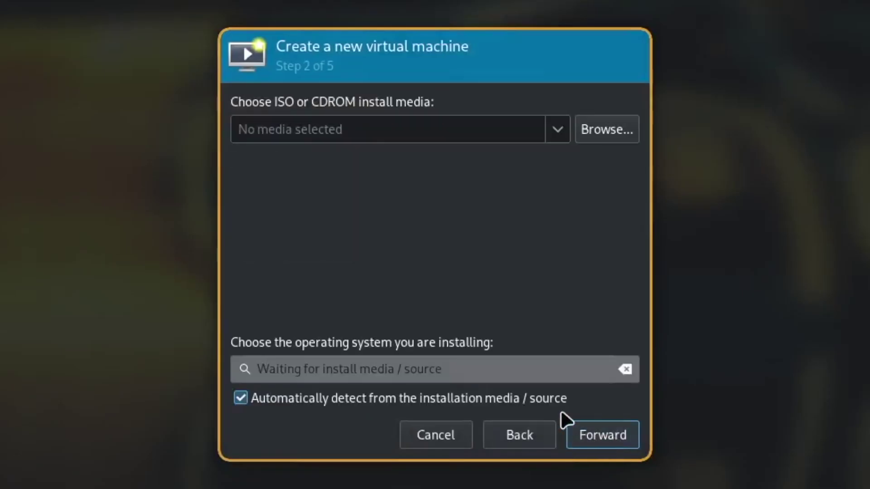
{"action": "left_click", "coordinate": [599, 132]}
{"action": "left_click", "coordinate": [154, 100]}
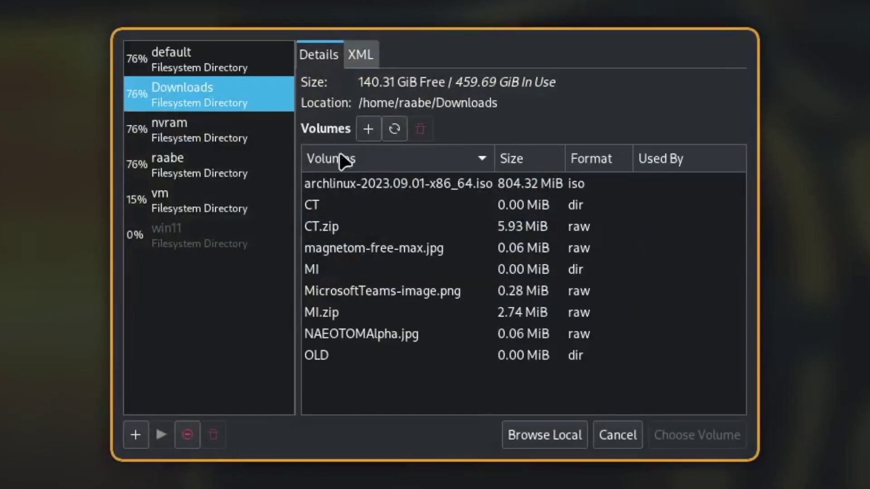
{"action": "left_click", "coordinate": [388, 184]}
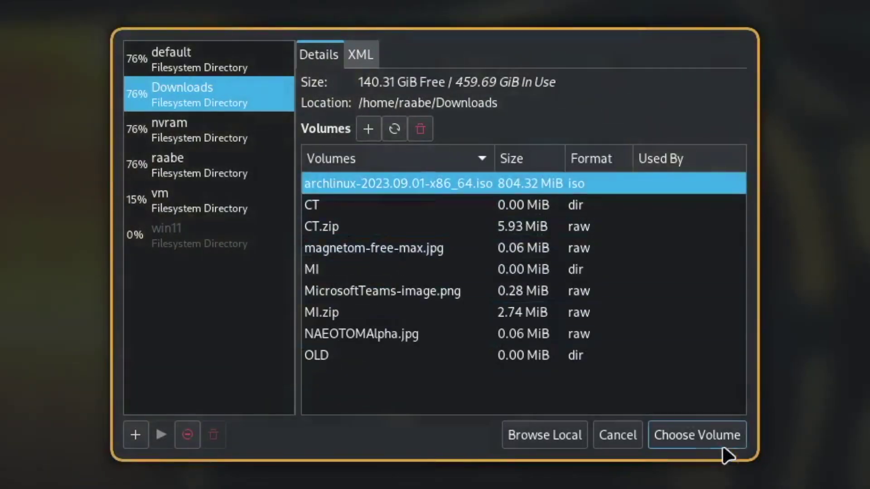
{"action": "left_click", "coordinate": [724, 448]}
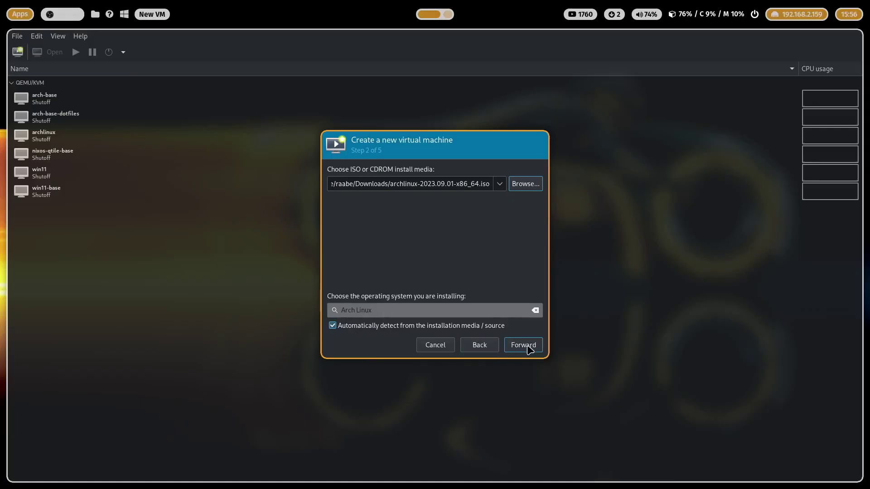
Give the VM 8194 MiB memory and 12 CPUs, keeping the 20 GiB disk.
{"action": "left_click", "coordinate": [528, 347]}
{"action": "key", "text": "Tab"}
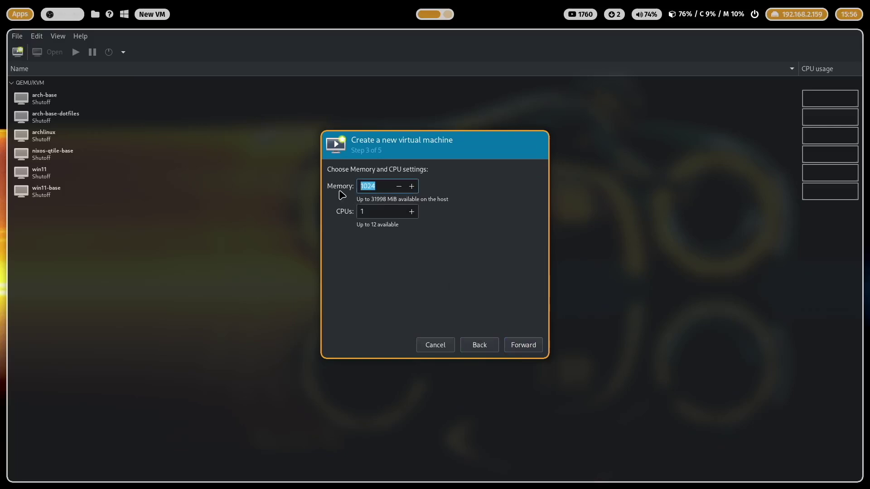
{"action": "type", "text": "81"}
{"action": "type", "text": "9"}
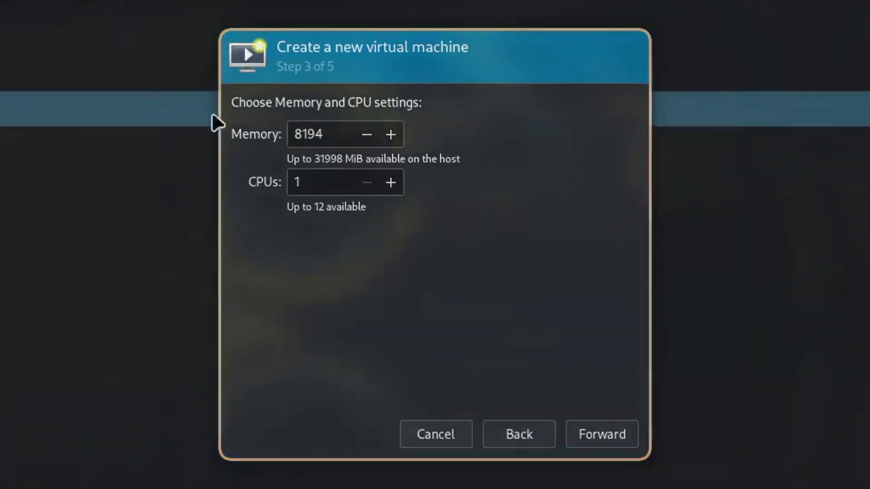
{"action": "left_click", "coordinate": [321, 187]}
{"action": "type", "text": "2"}
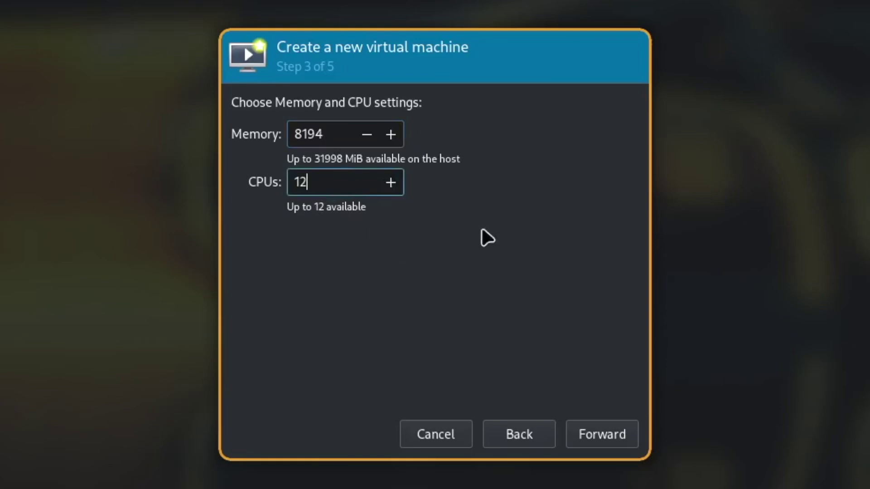
{"action": "left_click", "coordinate": [607, 435]}
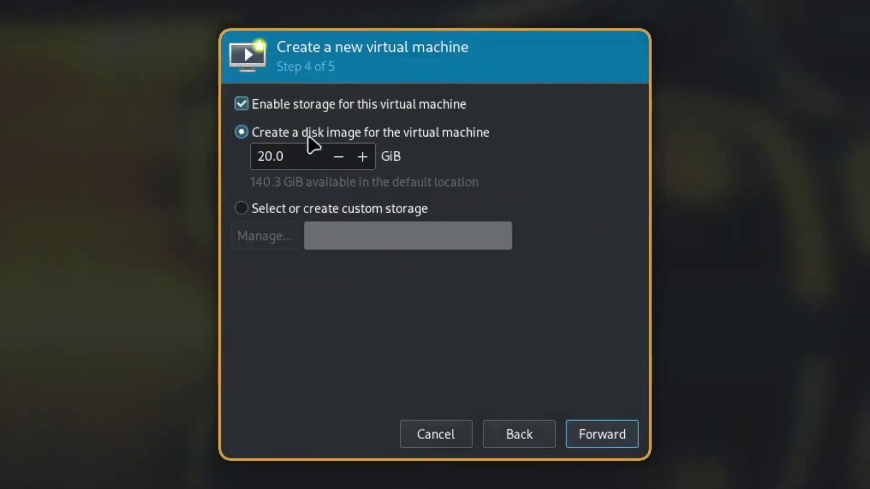
{"action": "left_click", "coordinate": [619, 439]}
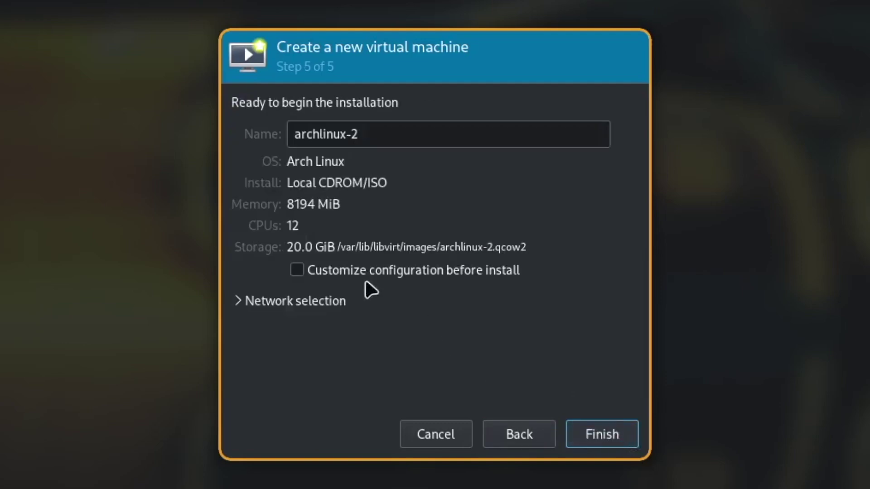
Name the VM archlinux-archinstall261 and enable customizing the configuration before install.
{"action": "left_click", "coordinate": [379, 134]}
{"action": "key", "text": "BackSpace"}
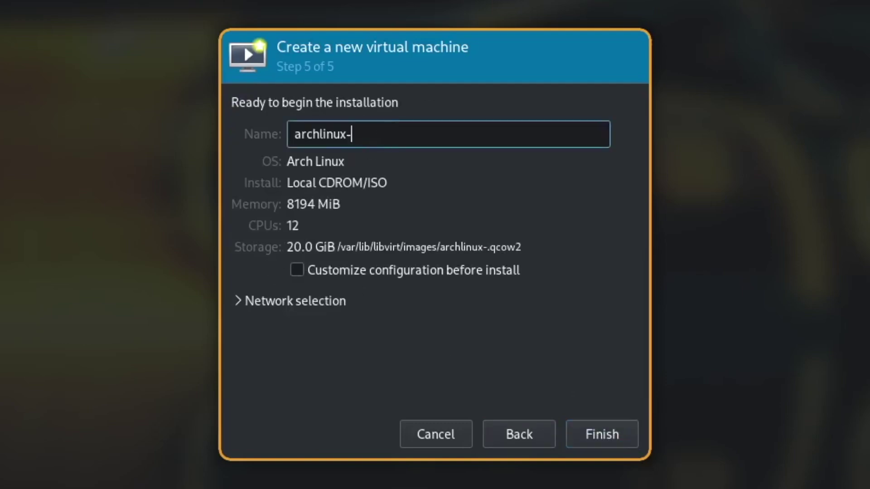
{"action": "type", "text": "archinstall"}
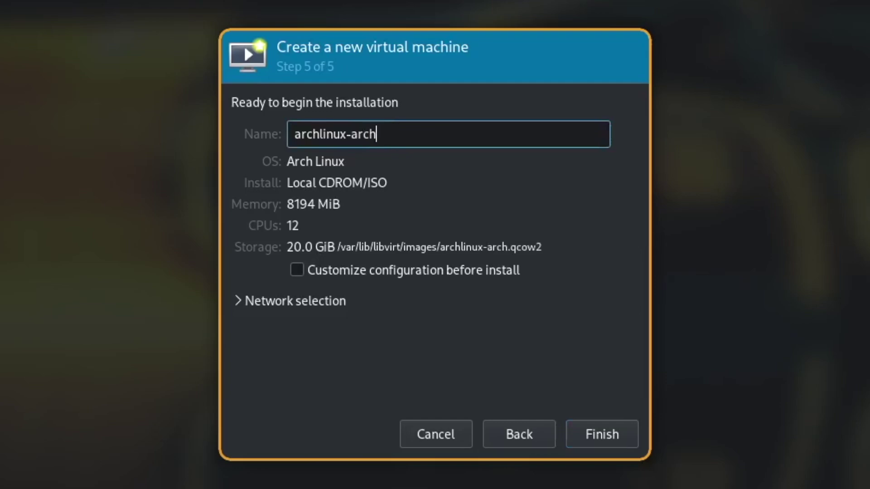
{"action": "type", "text": "261"}
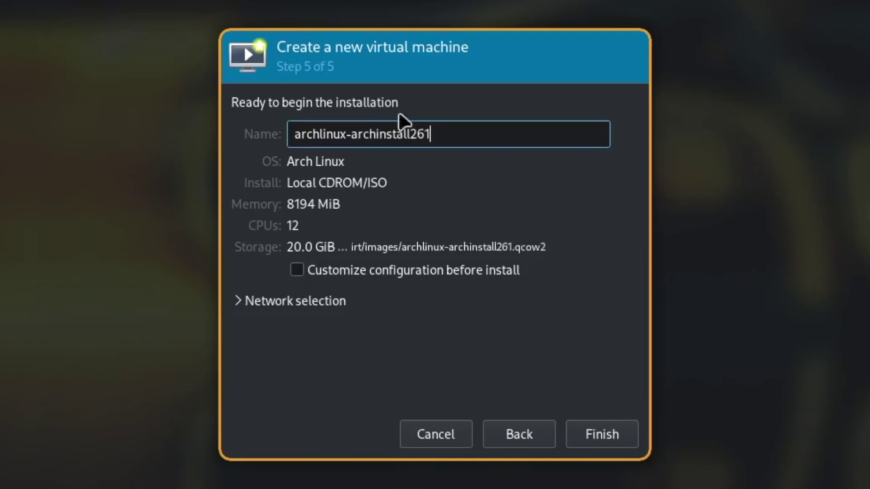
{"action": "left_click", "coordinate": [308, 271]}
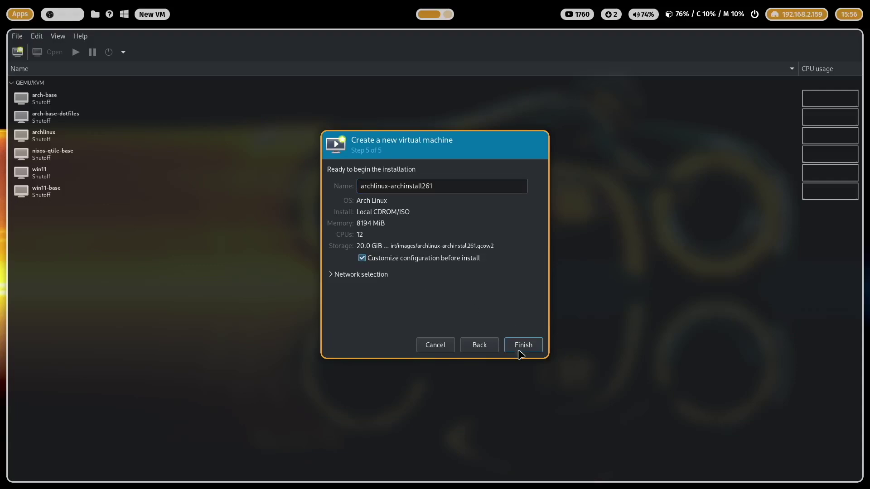
Set the firmware to UEFI and make SATA CDROM 1 the first boot device.
{"action": "left_click", "coordinate": [521, 345]}
{"action": "left_click", "coordinate": [438, 287]}
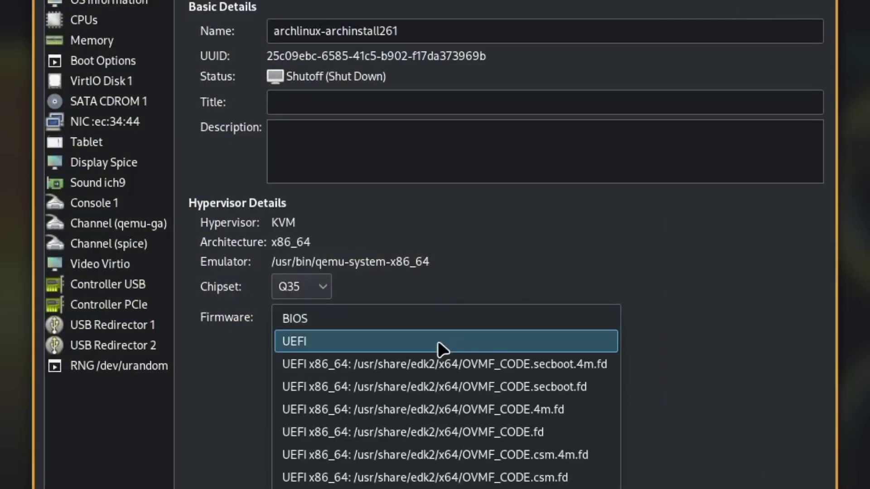
{"action": "left_click", "coordinate": [437, 341]}
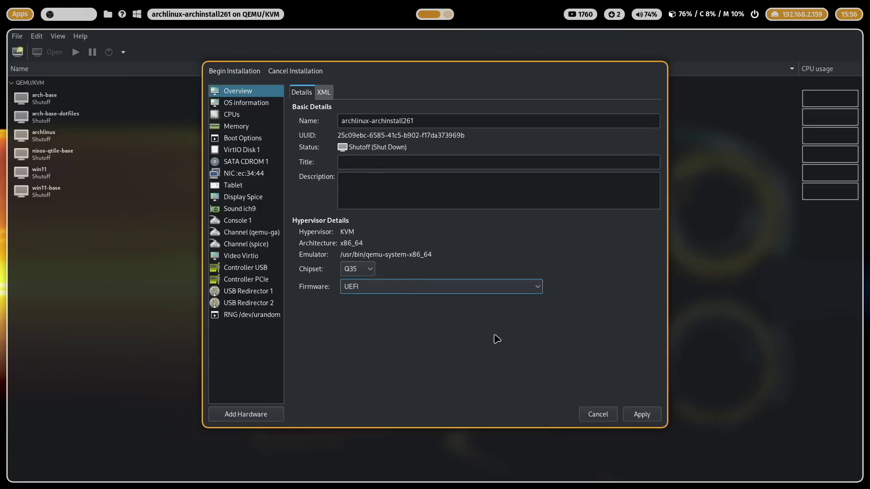
{"action": "left_click", "coordinate": [241, 138]}
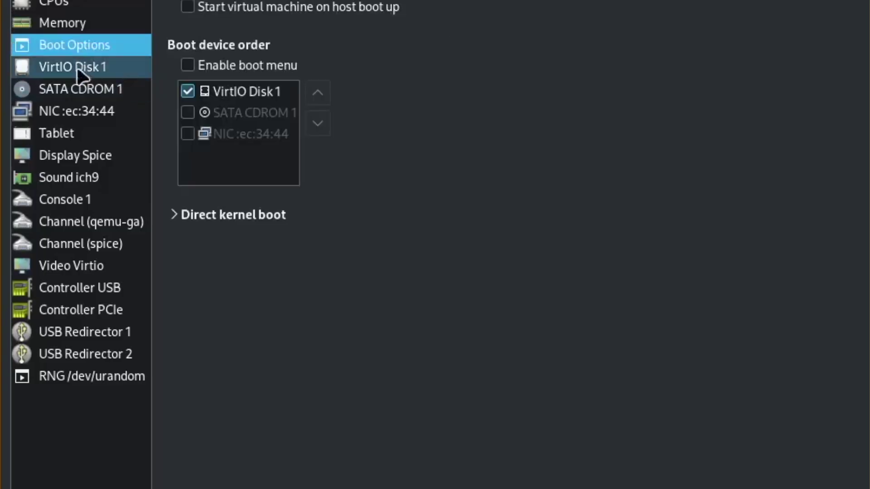
{"action": "left_click", "coordinate": [303, 174]}
{"action": "left_click", "coordinate": [320, 94]}
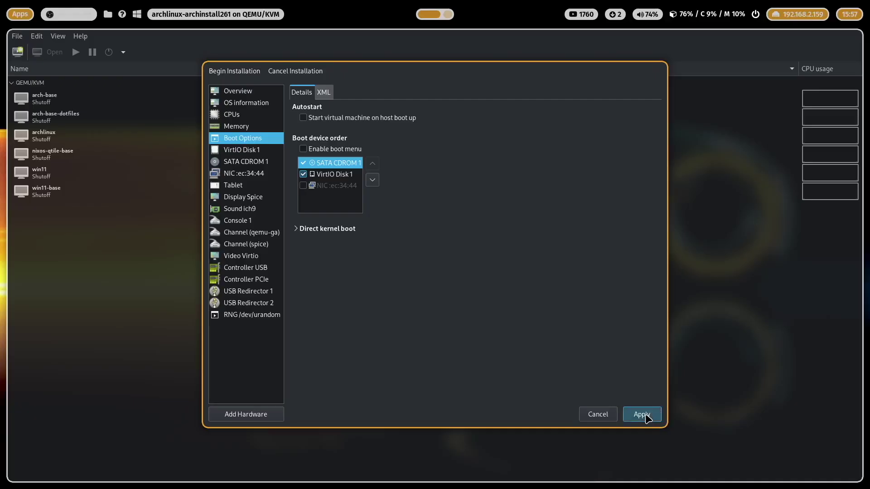
{"action": "left_click", "coordinate": [641, 414]}
Review the VM's hardware details, then begin the installation.
{"action": "left_click", "coordinate": [235, 93]}
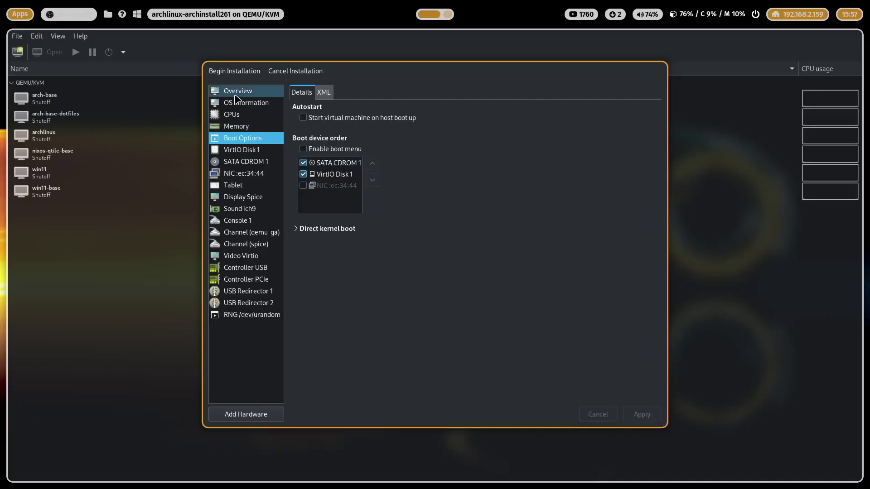
{"action": "left_click", "coordinate": [236, 103]}
{"action": "left_click", "coordinate": [243, 114]}
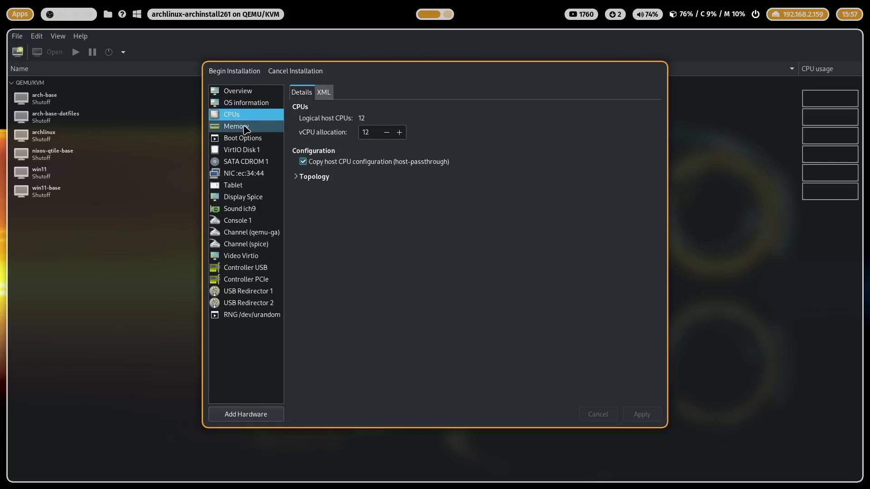
{"action": "left_click", "coordinate": [245, 128]}
{"action": "left_click", "coordinate": [245, 138]}
{"action": "left_click", "coordinate": [248, 150]}
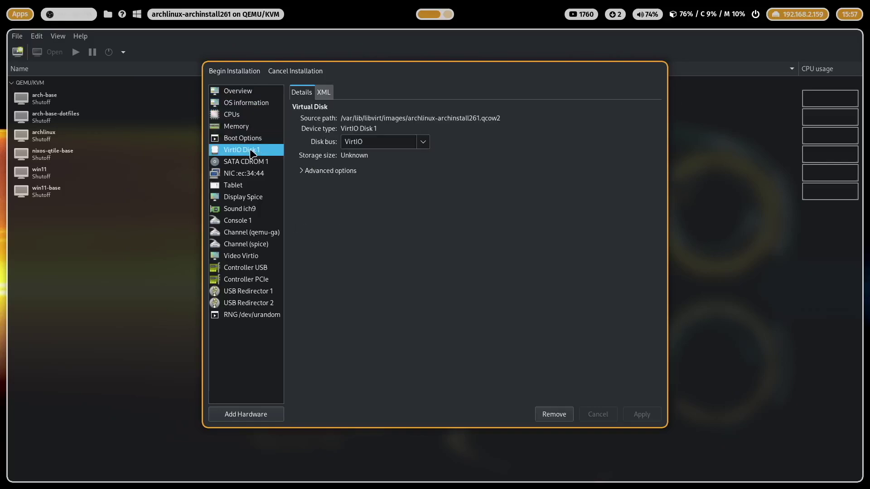
{"action": "left_click", "coordinate": [252, 164]}
{"action": "left_click", "coordinate": [254, 175]}
{"action": "left_click", "coordinate": [250, 185]}
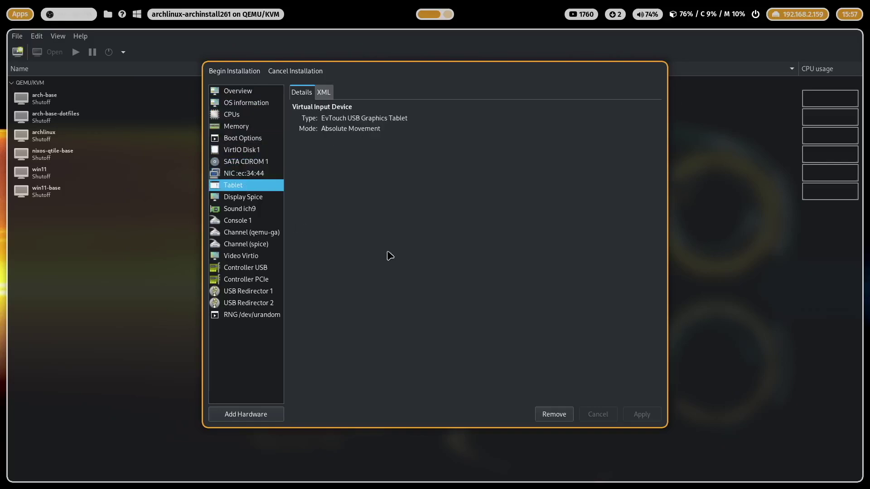
{"action": "left_click", "coordinate": [235, 71]}
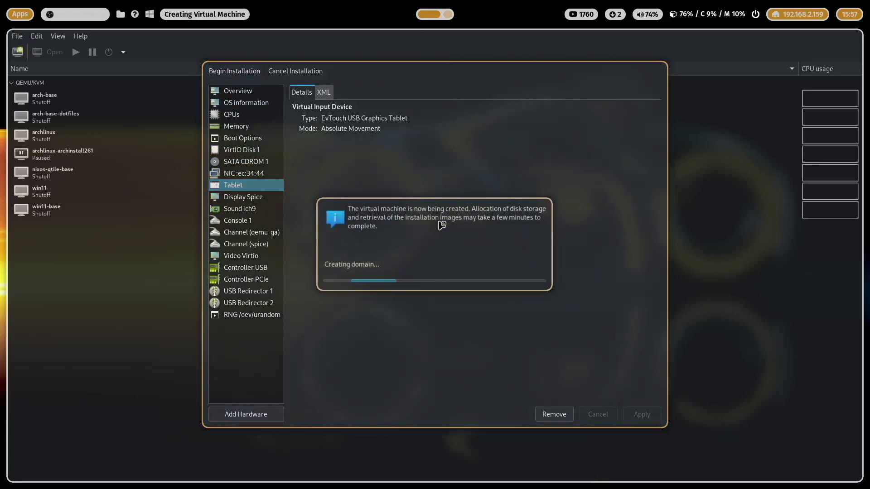
In the full-screen console, load the de-latin1 keymap, sync package databases and initialise the keyring.
{"action": "key", "text": "super+f"}
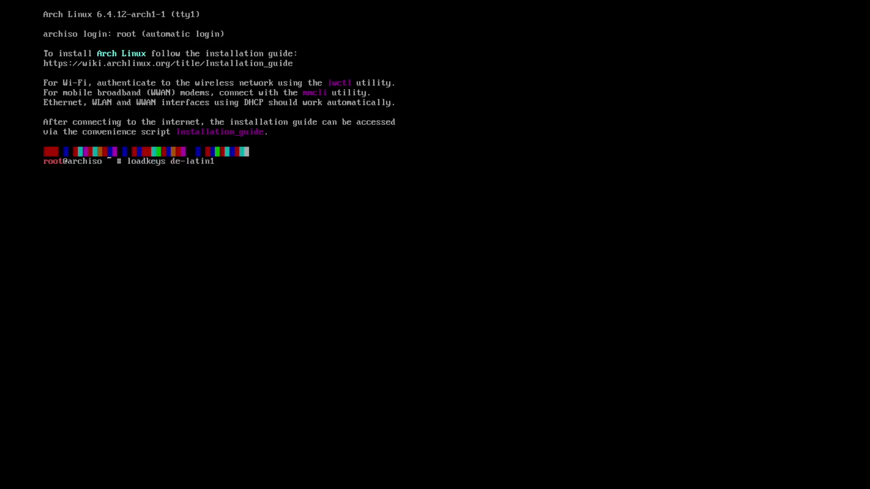
{"action": "key", "text": "Return"}
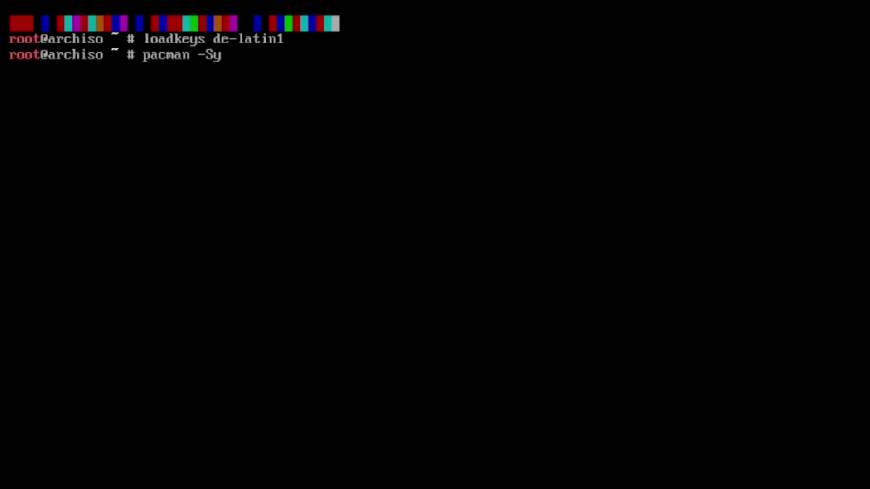
{"action": "key", "text": "Return"}
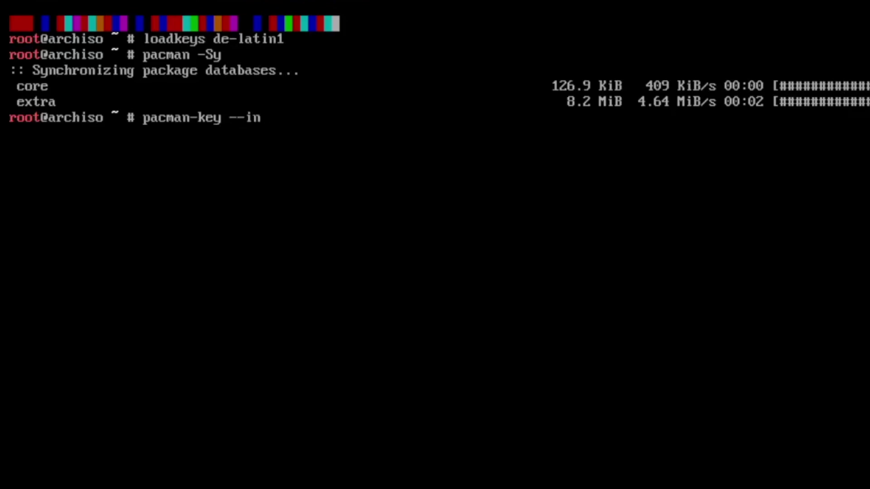
{"action": "key", "text": "Return"}
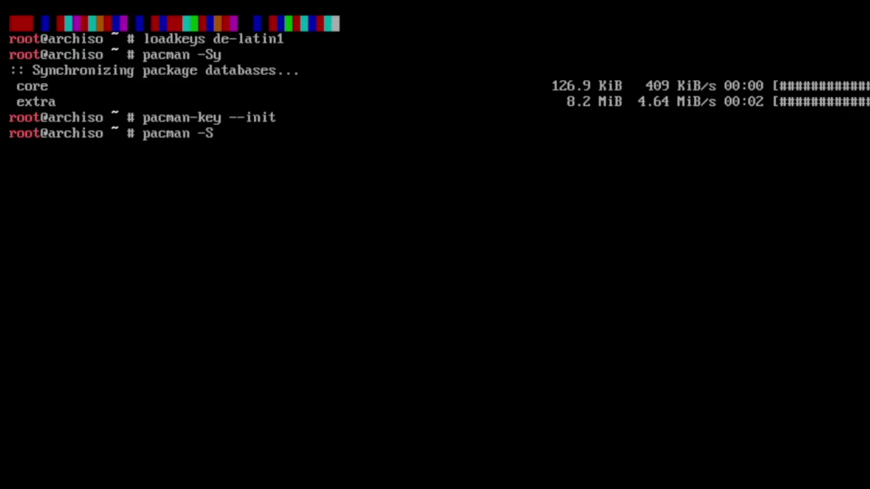
Install the archinstall package with pacman and enter archinstall at the prompt.
{"action": "type", "text": "pacman -S archinstall"}
{"action": "key", "text": "Return"}
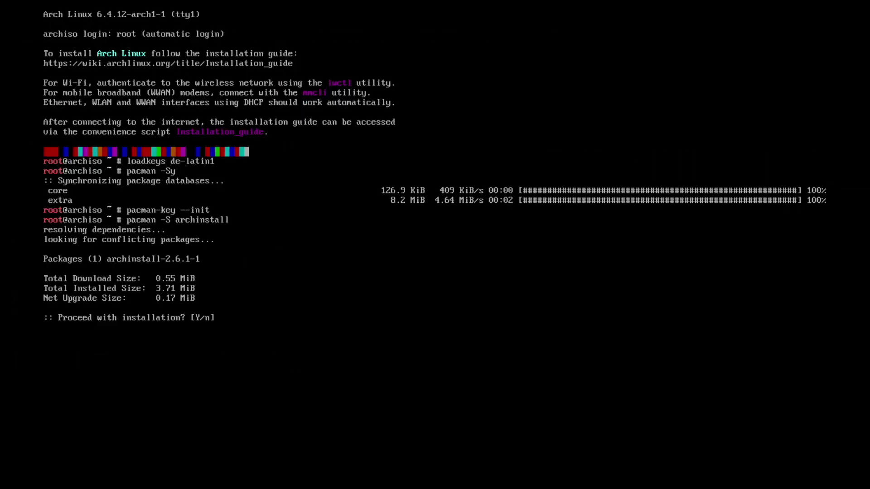
{"action": "key", "text": "Return"}
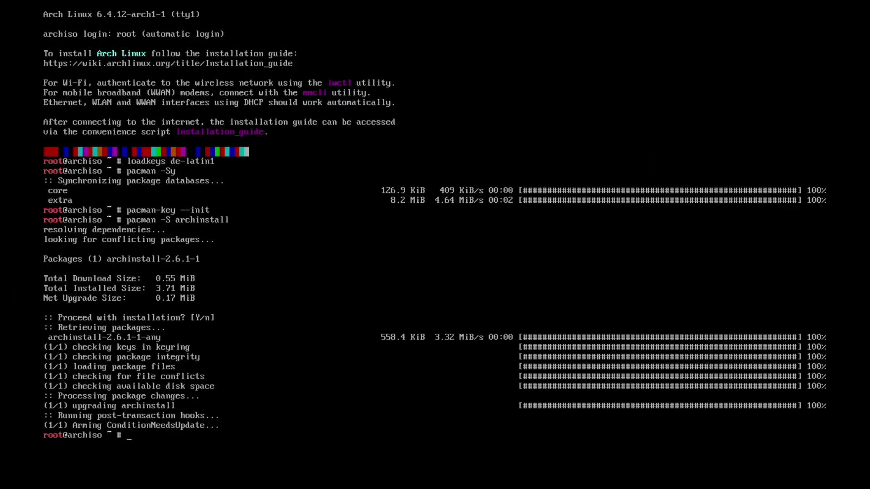
{"action": "type", "text": "ar"}
{"action": "type", "text": "chinstall"}
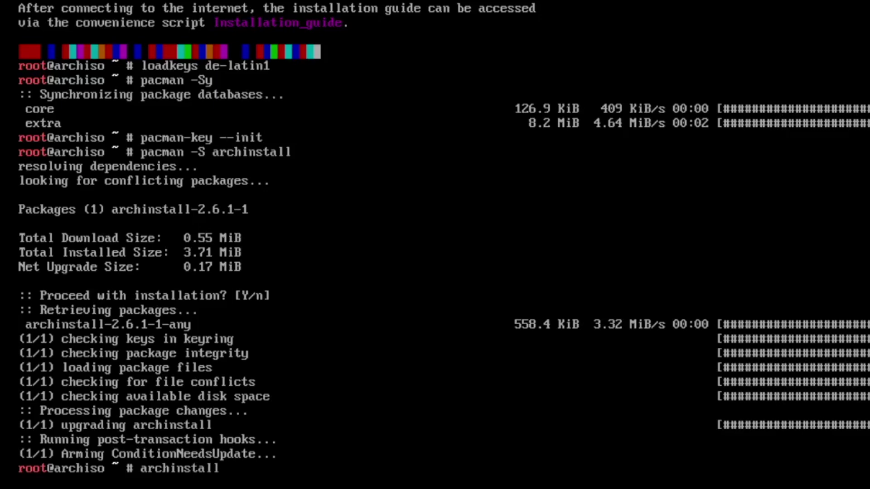
Launch the guided installer and set the mirror region to Germany.
{"action": "key", "text": "Return"}
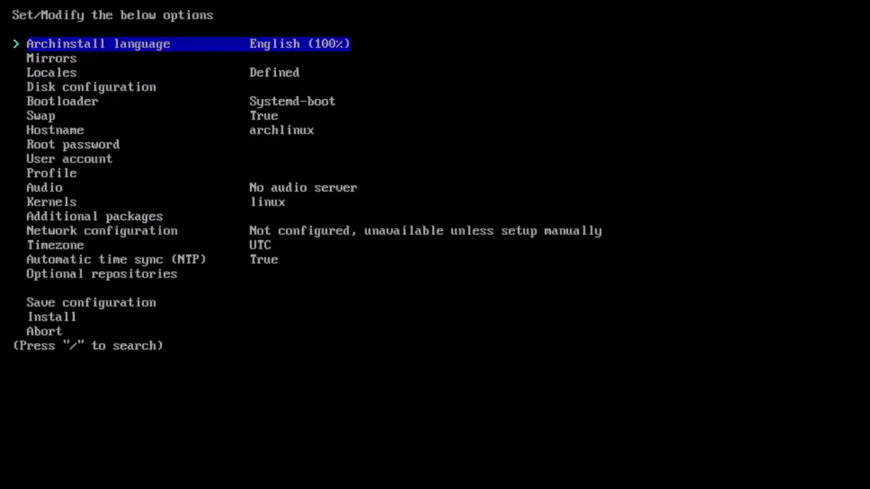
{"action": "key", "text": "Down"}
{"action": "key", "text": "Return"}
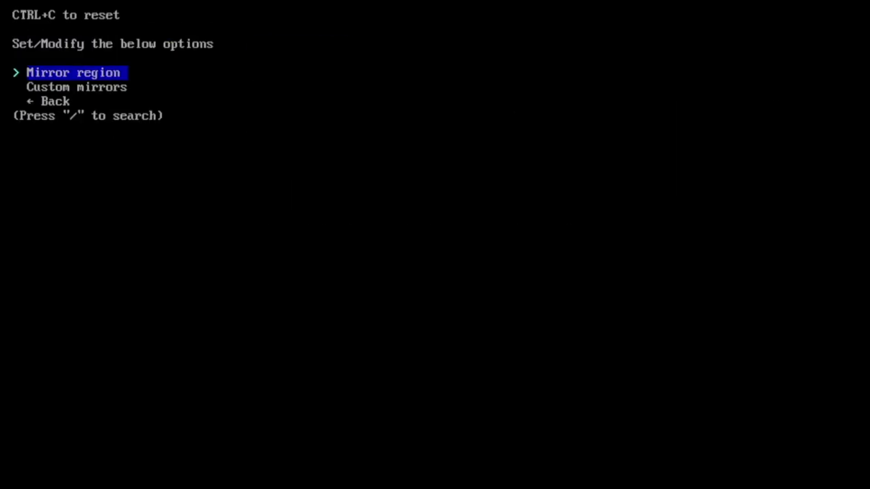
{"action": "key", "text": "Return"}
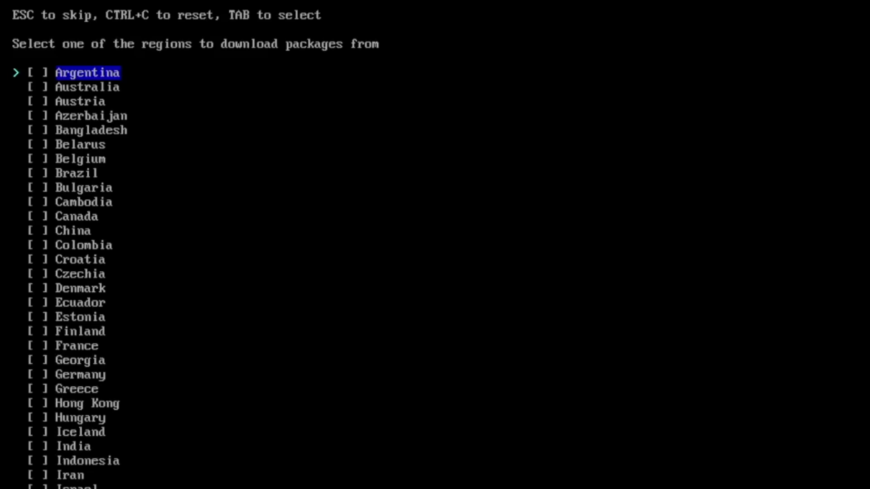
{"action": "type", "text": "germ"}
{"action": "key", "text": "Return"}
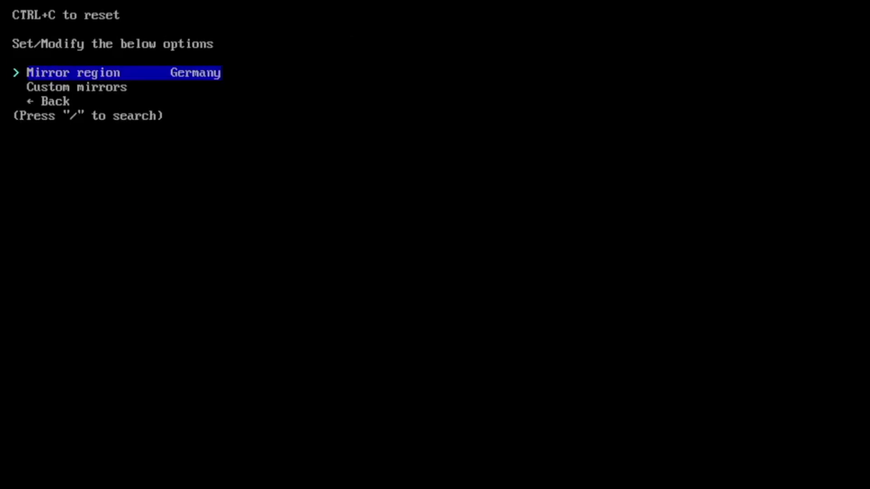
{"action": "key", "text": "Down"}
{"action": "key", "text": "Down"}
{"action": "key", "text": "Return"}
Set the keyboard layout to de-latin1 in the locale settings.
{"action": "key", "text": "Return"}
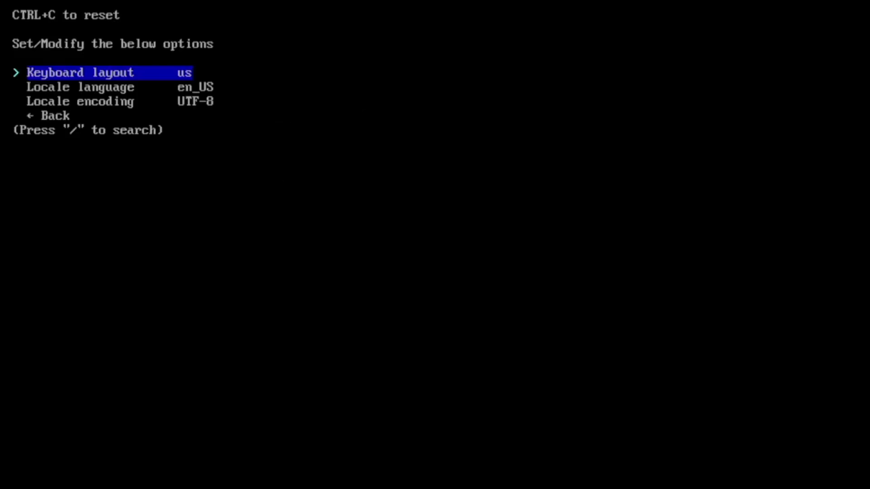
{"action": "key", "text": "Return"}
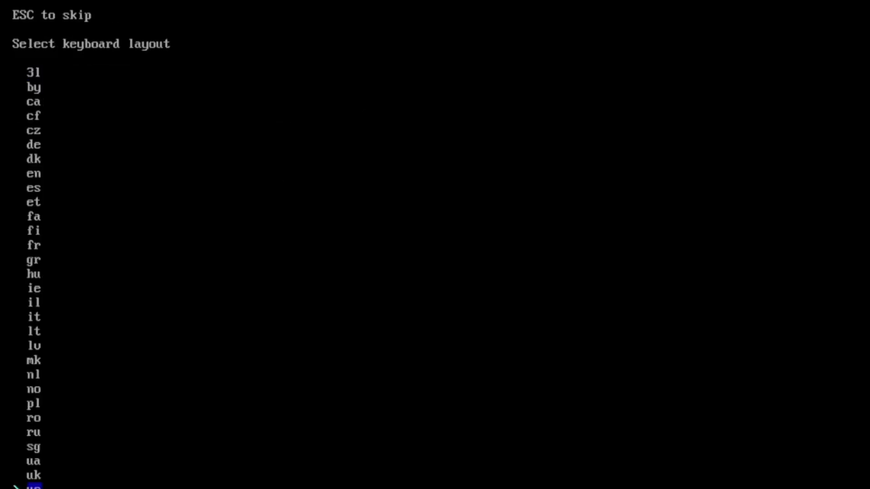
{"action": "key", "text": "slash"}
{"action": "type", "text": "de"}
{"action": "key", "text": "Down"}
{"action": "key", "text": "Down"}
{"action": "key", "text": "Down"}
{"action": "key", "text": "Down"}
{"action": "key", "text": "Down"}
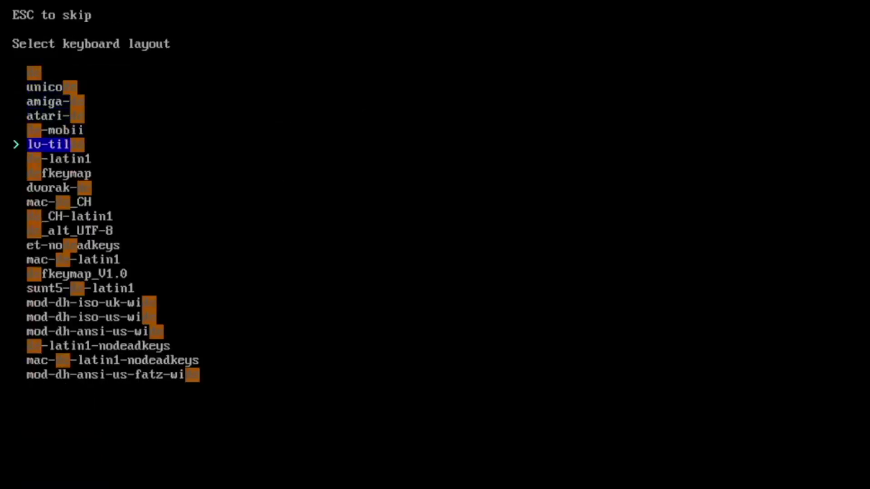
{"action": "key", "text": "Down"}
{"action": "key", "text": "Return"}
{"action": "key", "text": "Down"}
{"action": "key", "text": "Down"}
{"action": "key", "text": "Down"}
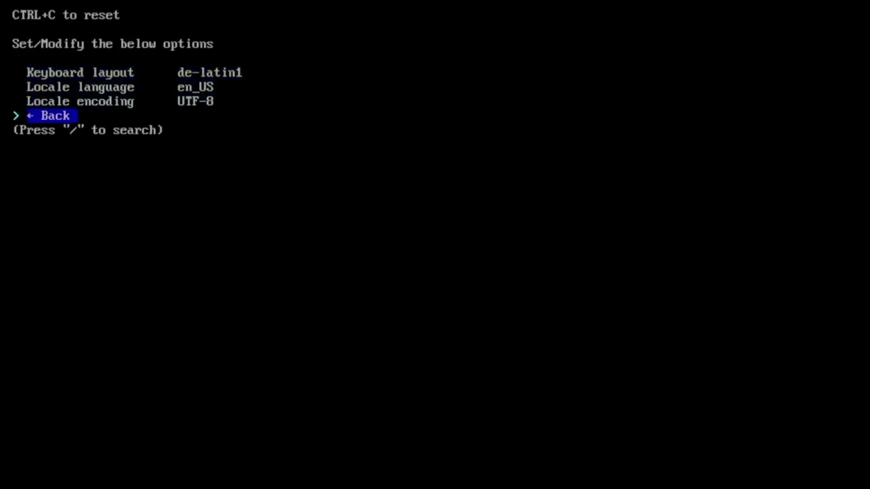
{"action": "key", "text": "Return"}
{"action": "key", "text": "Return"}
{"action": "key", "text": "Return"}
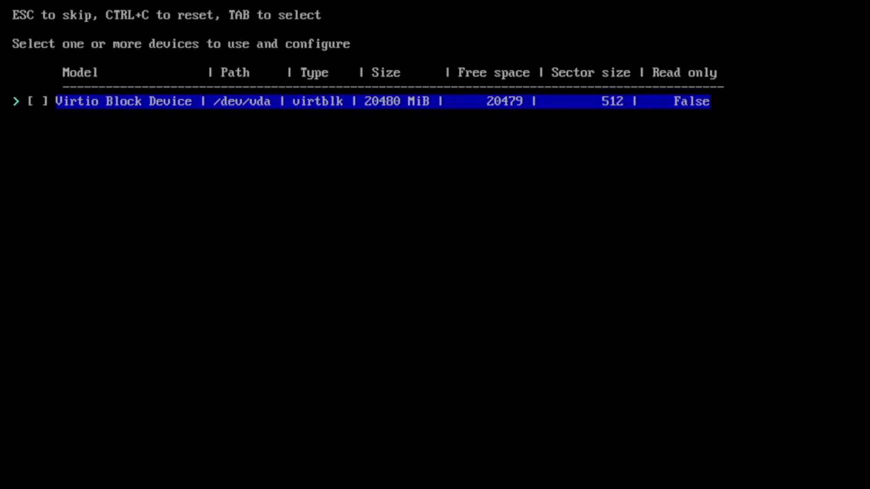
Partition /dev/vda with a default btrfs layout, including subvolumes and compression.
{"action": "key", "text": "Tab"}
{"action": "key", "text": "Return"}
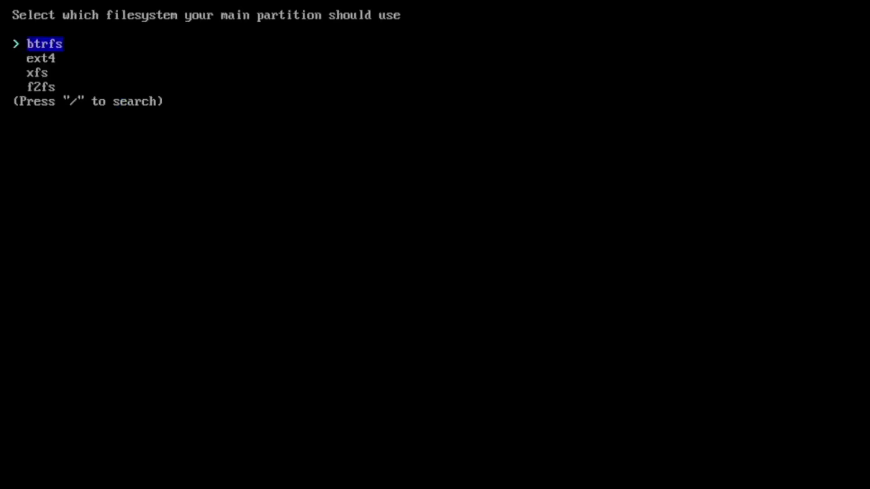
{"action": "key", "text": "Return"}
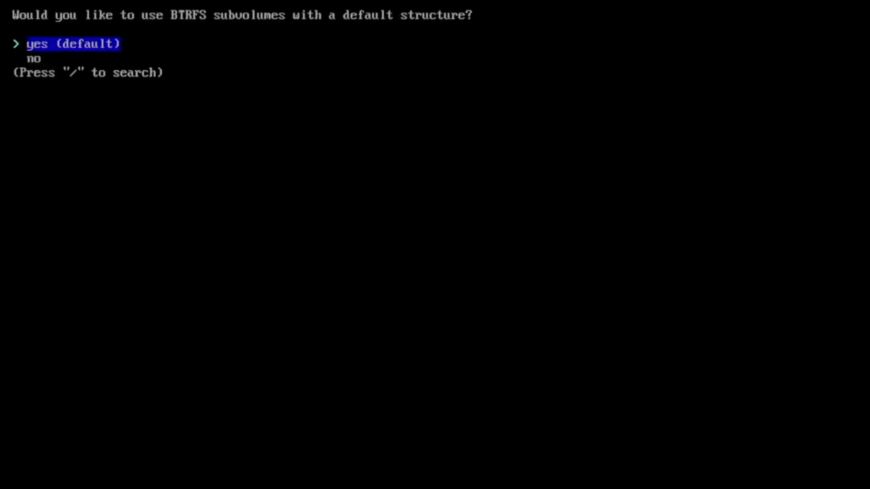
{"action": "key", "text": "Return"}
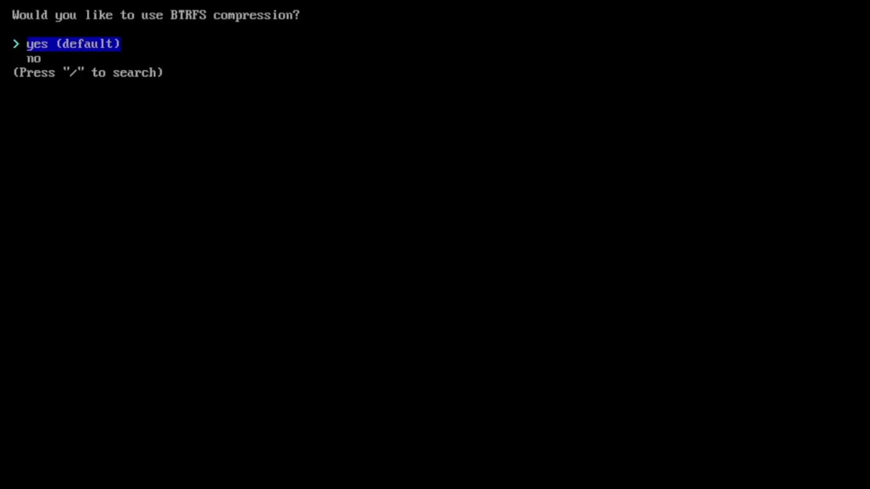
{"action": "key", "text": "Return"}
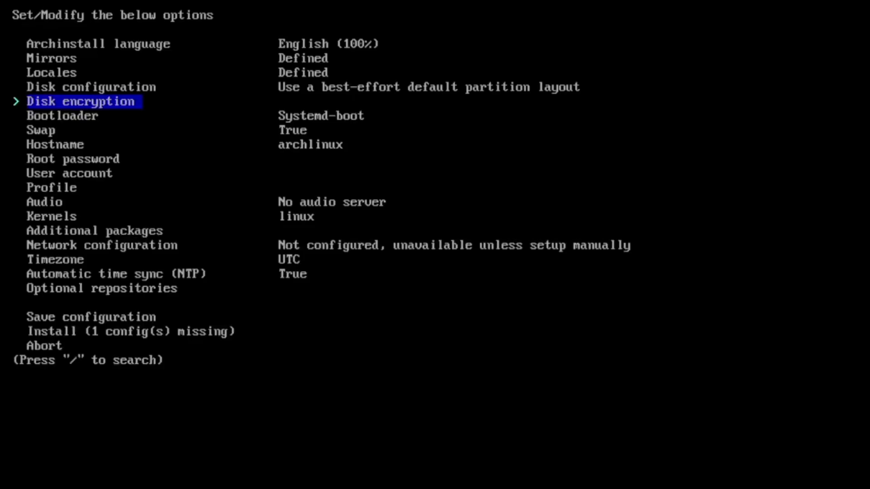
Set and confirm the root password.
{"action": "key", "text": "Down"}
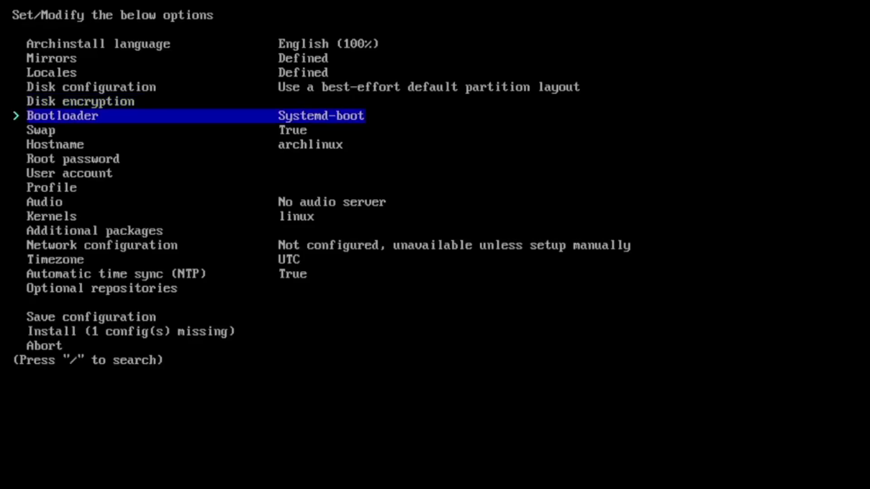
{"action": "key", "text": "Down"}
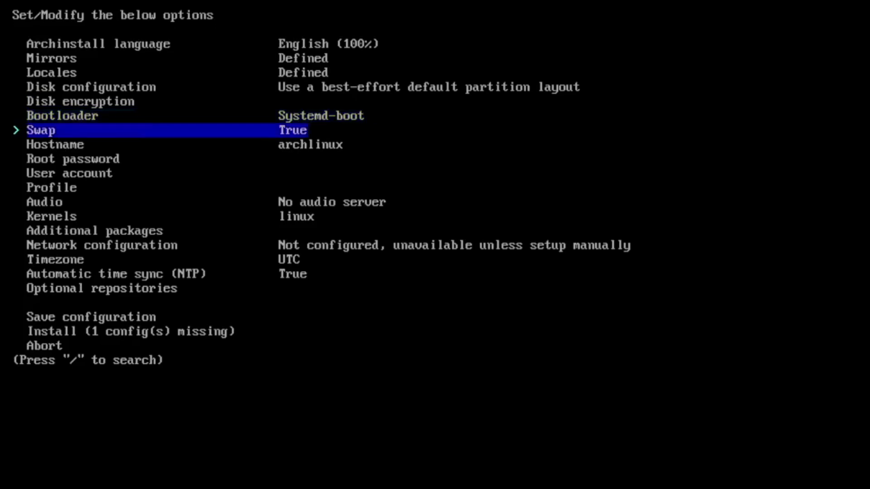
{"action": "key", "text": "Down"}
{"action": "key", "text": "Down"}
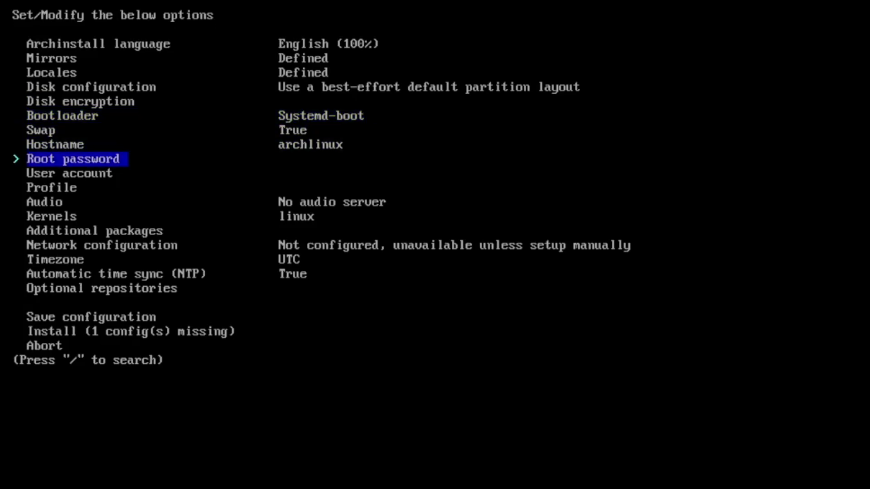
{"action": "key", "text": "Return"}
{"action": "type", "text": "root"}
{"action": "key", "text": "Return"}
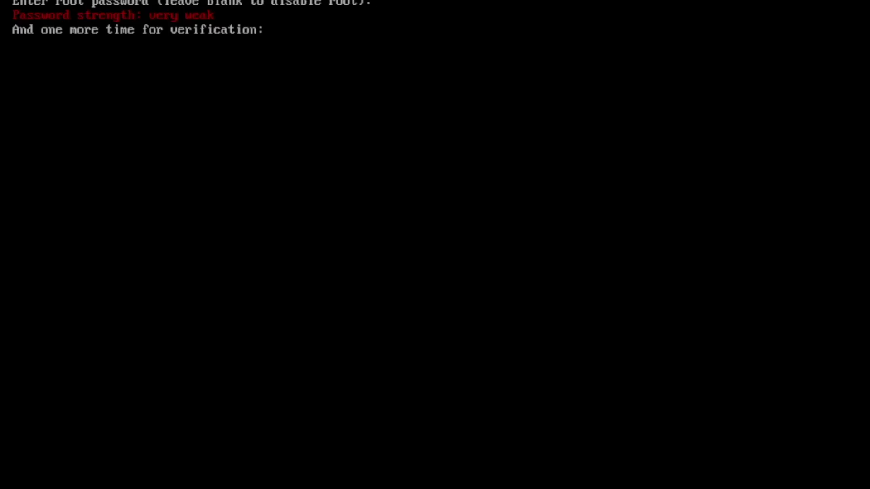
{"action": "type", "text": "root"}
{"action": "key", "text": "Return"}
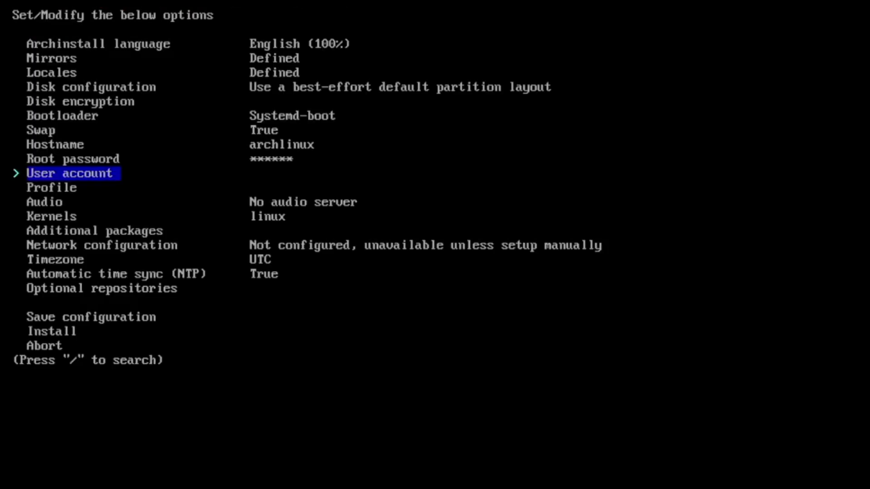
Add a sudo-enabled user account with a username and password.
{"action": "key", "text": "Return"}
{"action": "key", "text": "Return"}
{"action": "type", "text": "raabe"}
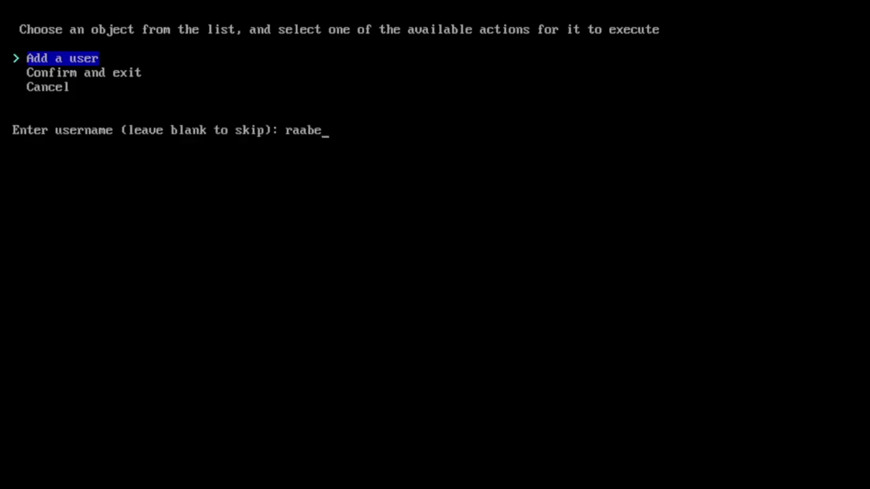
{"action": "key", "text": "Return"}
{"action": "key", "text": "Return"}
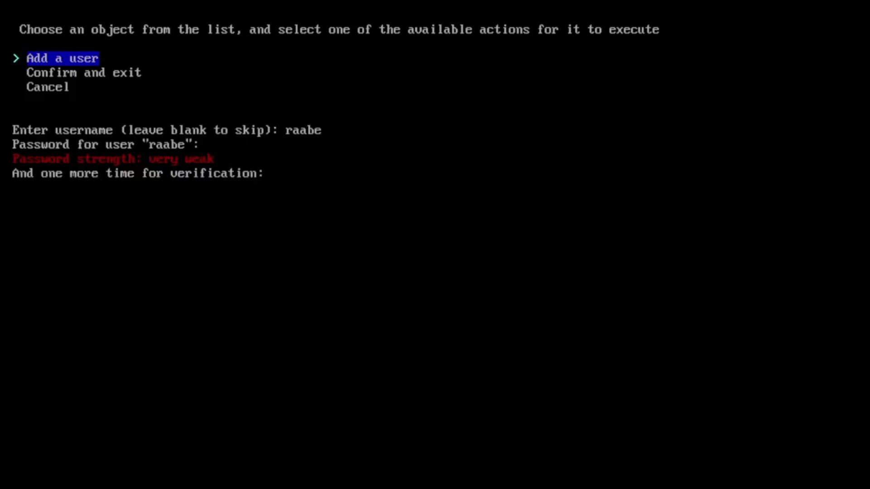
{"action": "key", "text": "Return"}
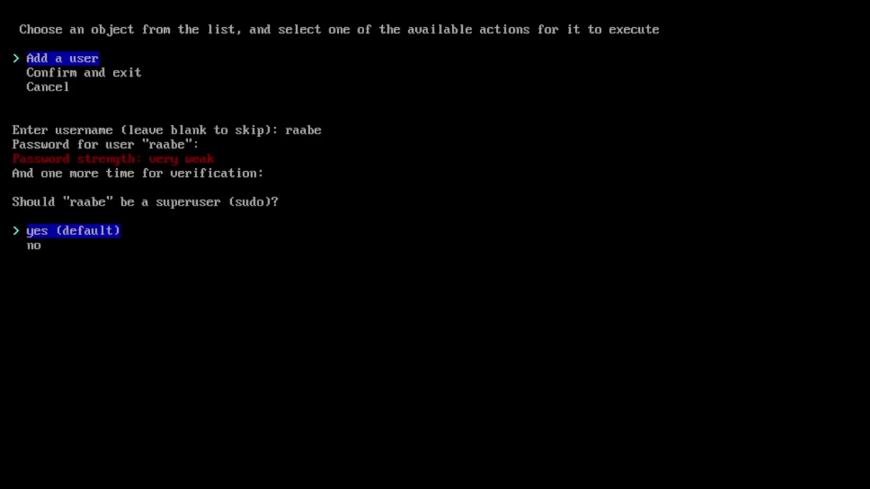
{"action": "key", "text": "Return"}
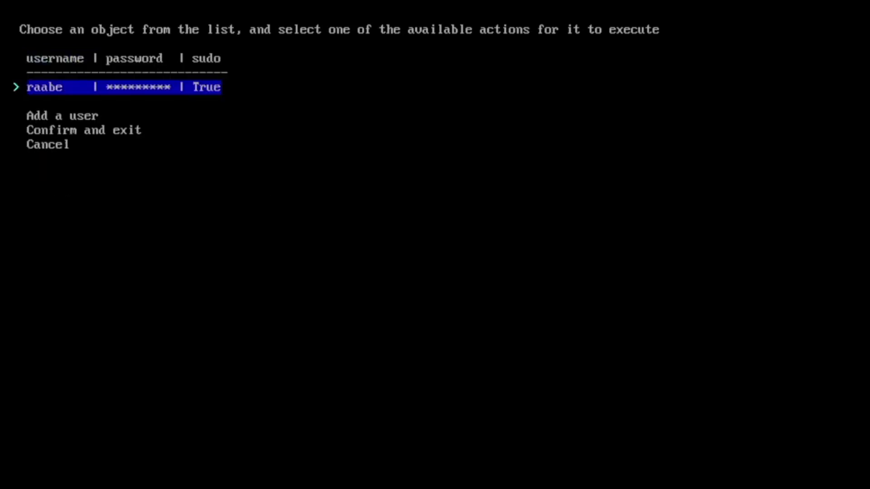
{"action": "key", "text": "Down"}
{"action": "key", "text": "Down"}
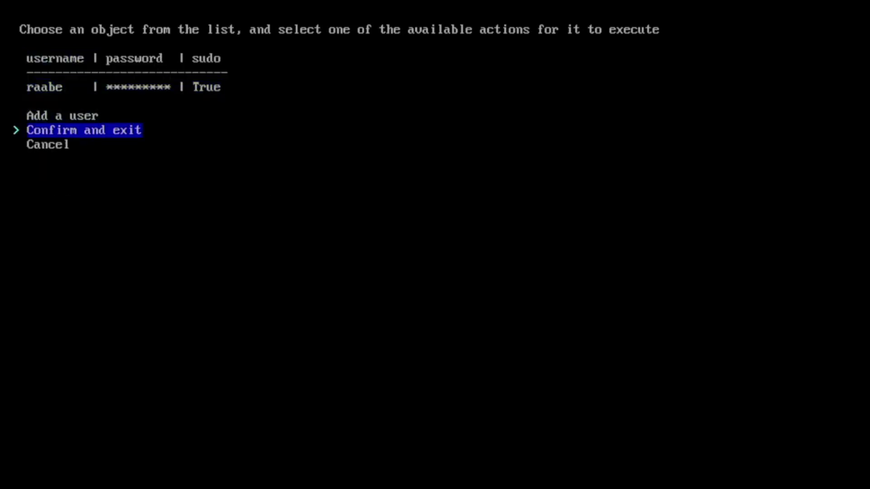
{"action": "key", "text": "Return"}
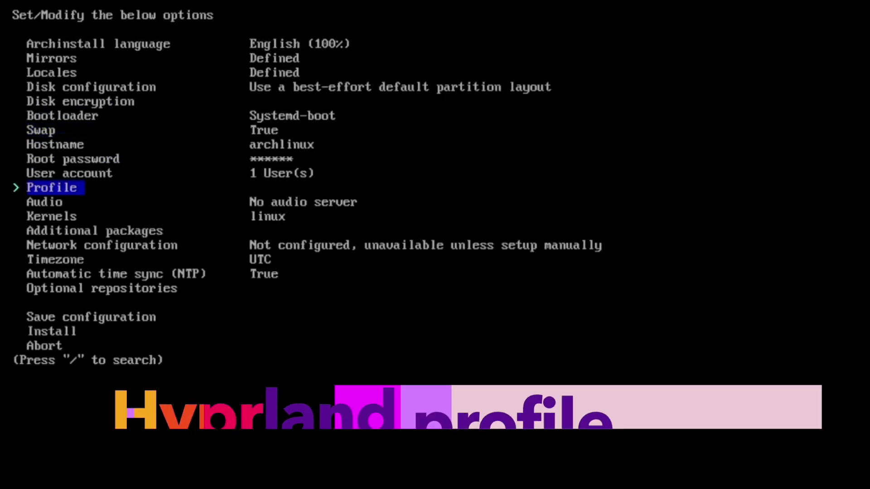
Choose the Desktop profile with Hyprland and polkit seat access.
{"action": "key", "text": "Return"}
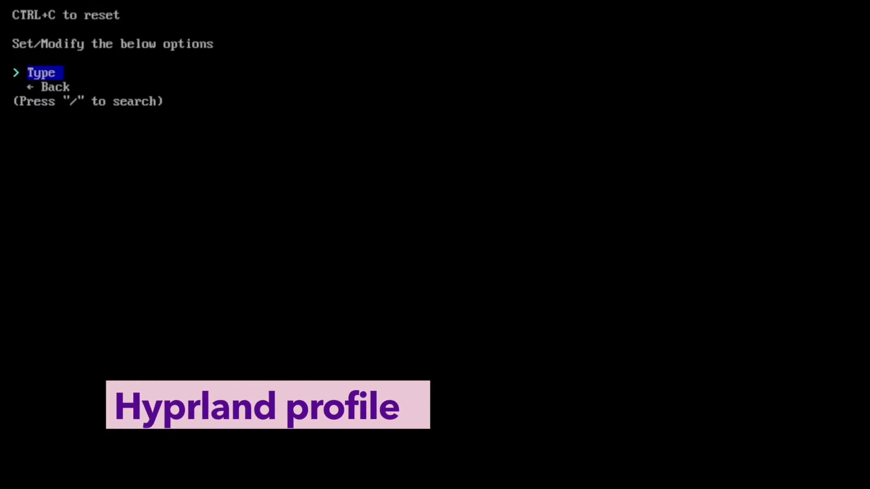
{"action": "key", "text": "Return"}
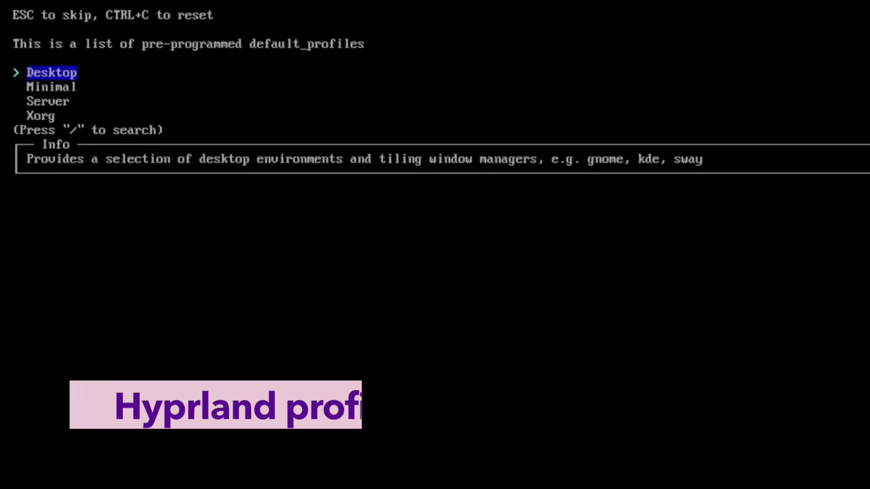
{"action": "key", "text": "Return"}
{"action": "key", "text": "Down"}
{"action": "key", "text": "Down"}
{"action": "key", "text": "Down"}
{"action": "key", "text": "Down"}
{"action": "key", "text": "Down"}
{"action": "key", "text": "Down"}
{"action": "key", "text": "Down"}
{"action": "key", "text": "Down"}
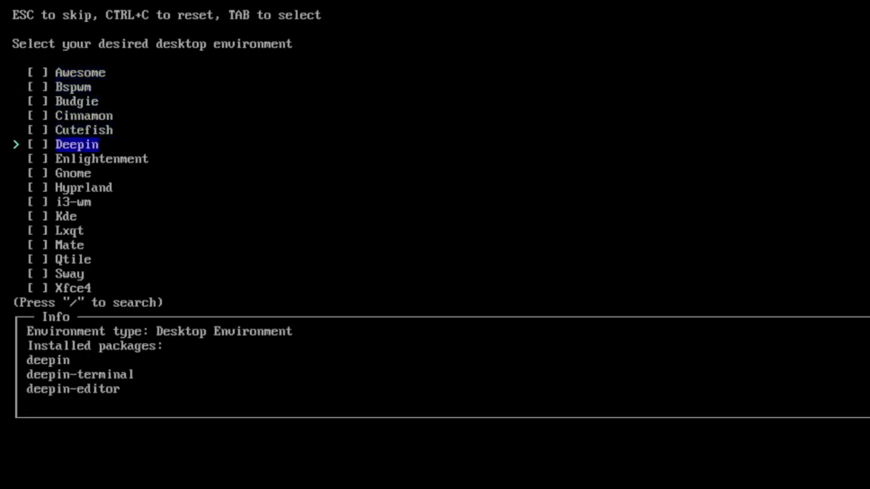
{"action": "key", "text": "Tab"}
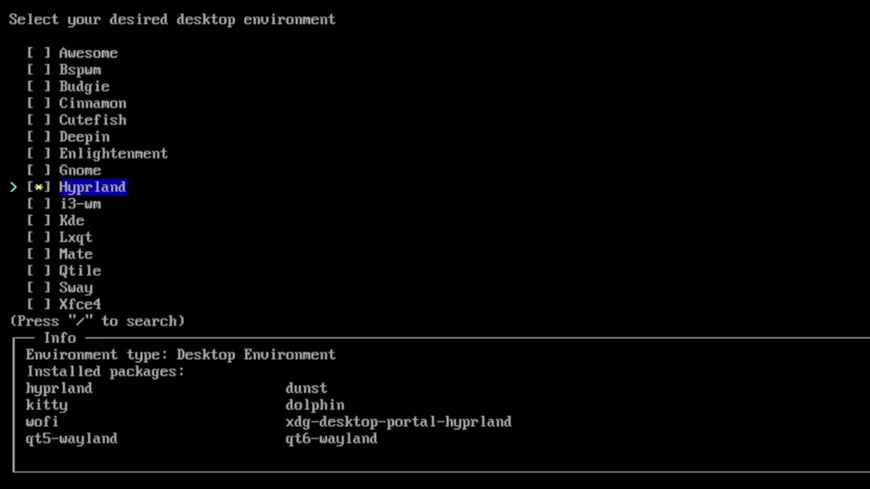
{"action": "key", "text": "Return"}
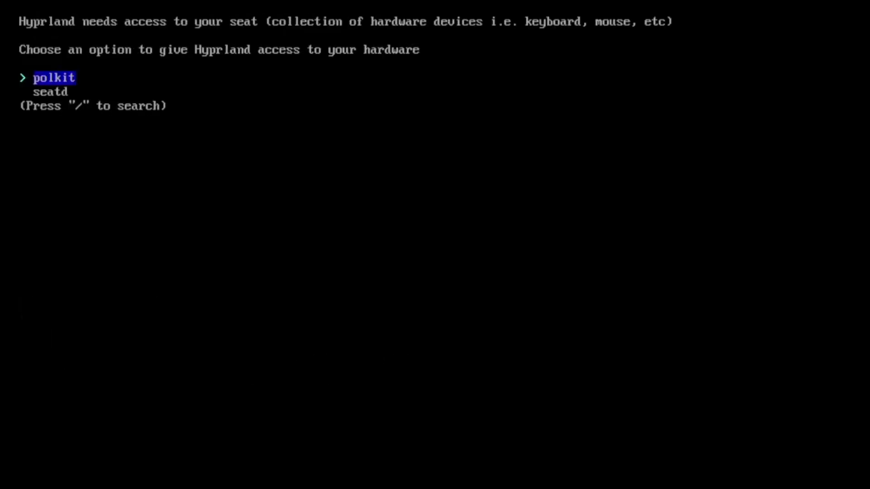
{"action": "key", "text": "Return"}
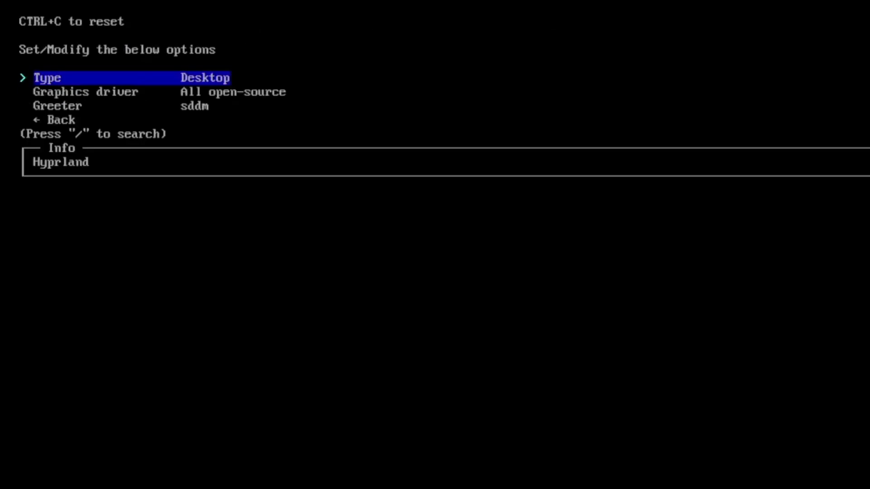
Set ly as the login greeter in the profile.
{"action": "key", "text": "Down"}
{"action": "key", "text": "Down"}
{"action": "key", "text": "Return"}
{"action": "key", "text": "Down"}
{"action": "key", "text": "Down"}
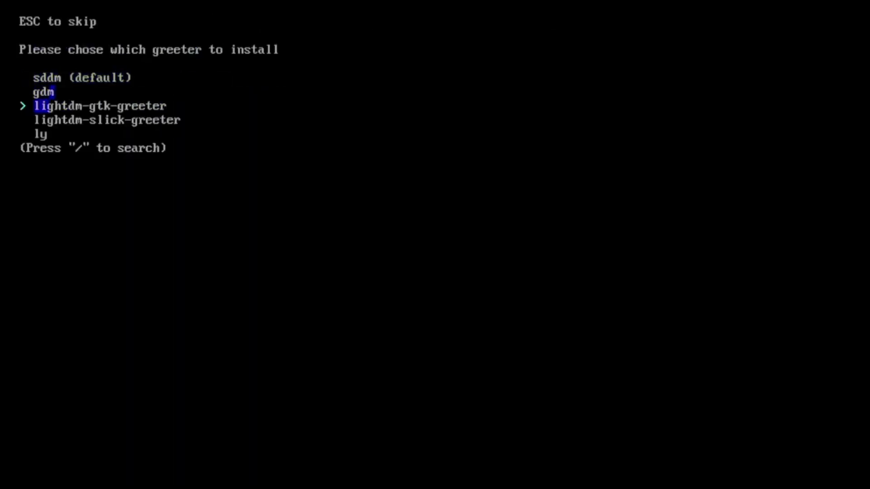
{"action": "key", "text": "Down"}
{"action": "key", "text": "Down"}
{"action": "key", "text": "Return"}
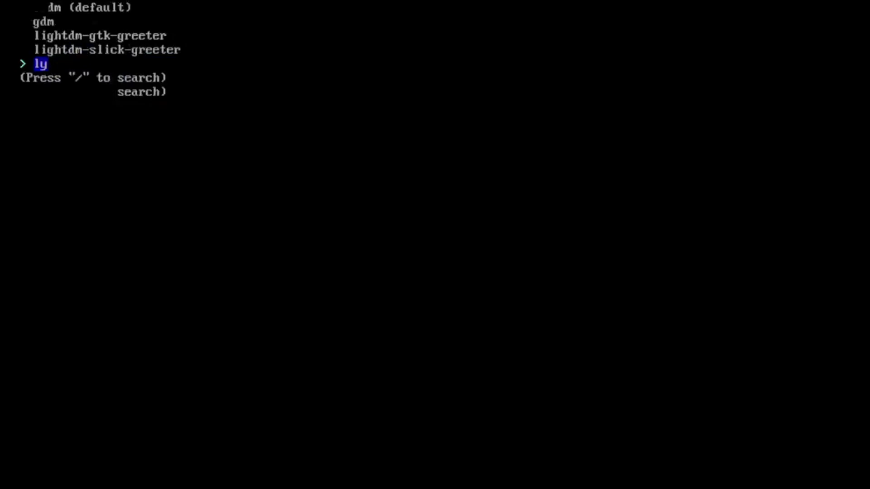
{"action": "key", "text": "Down"}
{"action": "key", "text": "Down"}
{"action": "key", "text": "Down"}
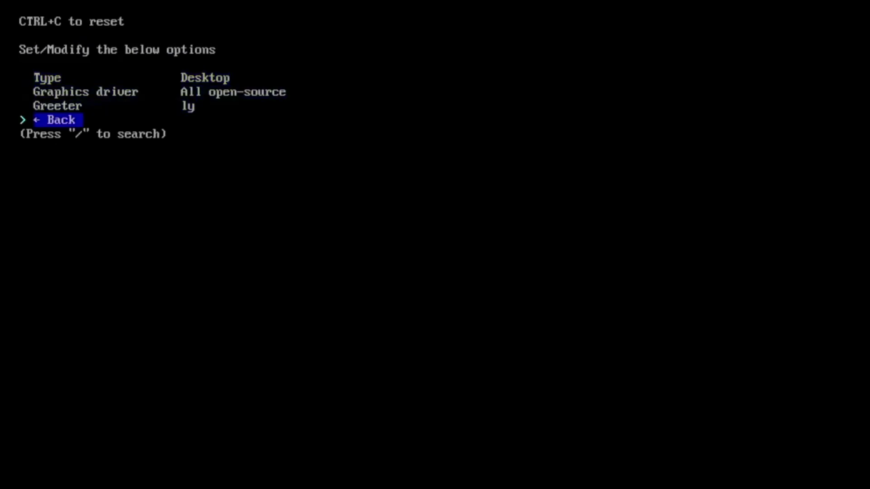
Set the audio server to Pipewire and copy the ISO network configuration.
{"action": "key", "text": "Return"}
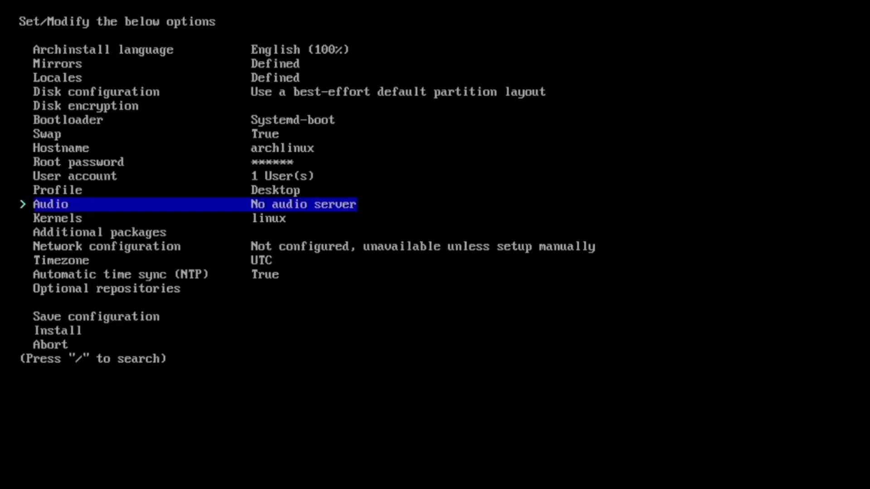
{"action": "key", "text": "Return"}
{"action": "key", "text": "Down"}
{"action": "key", "text": "Return"}
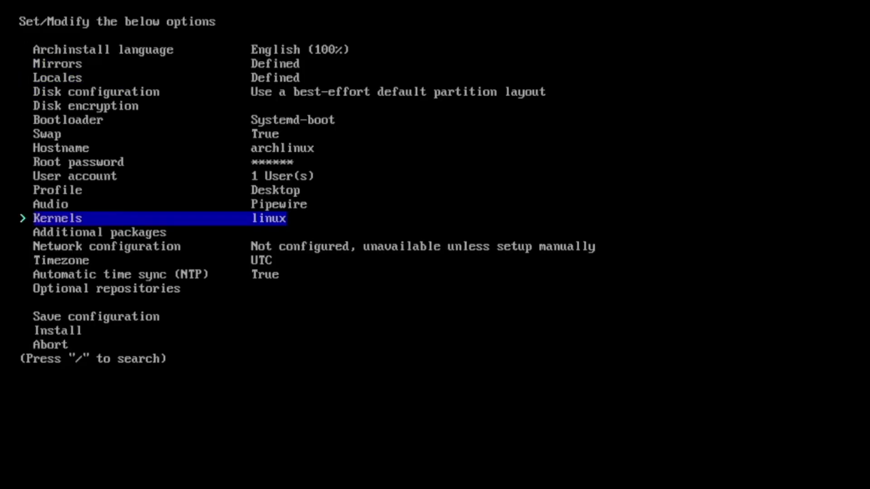
{"action": "key", "text": "Down"}
{"action": "key", "text": "Down"}
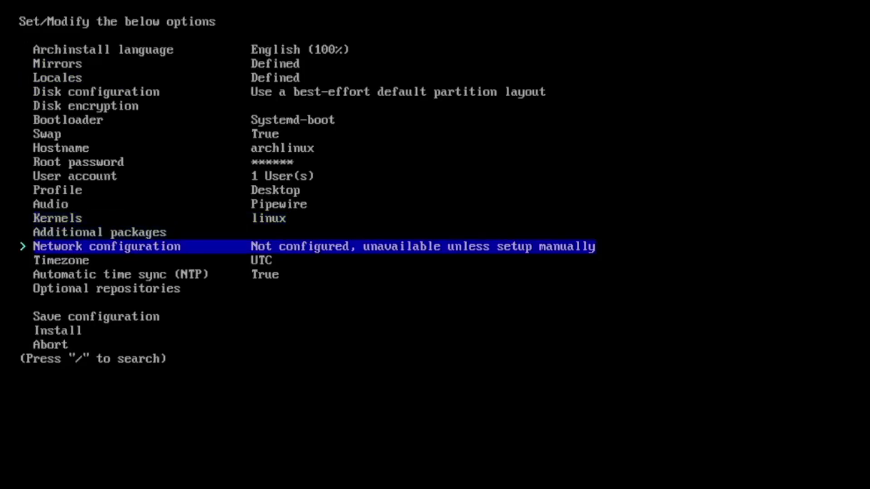
{"action": "key", "text": "Return"}
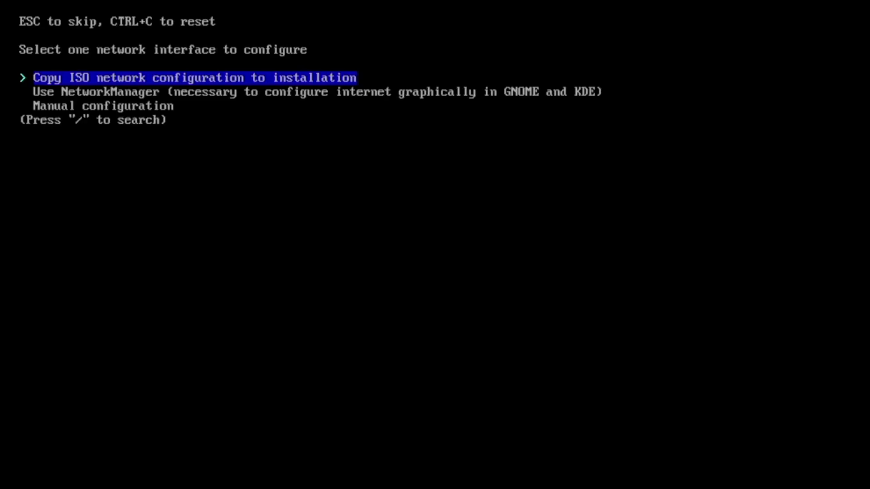
{"action": "key", "text": "Return"}
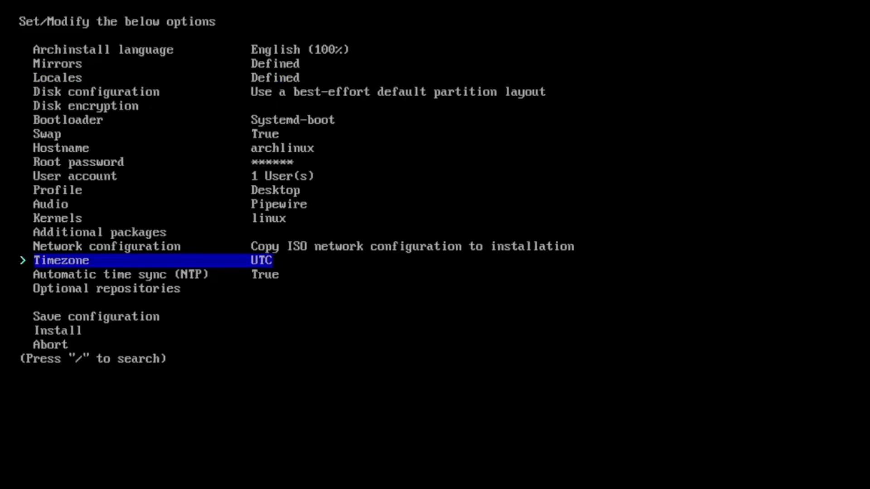
Set the timezone to Europe/Berlin.
{"action": "key", "text": "Return"}
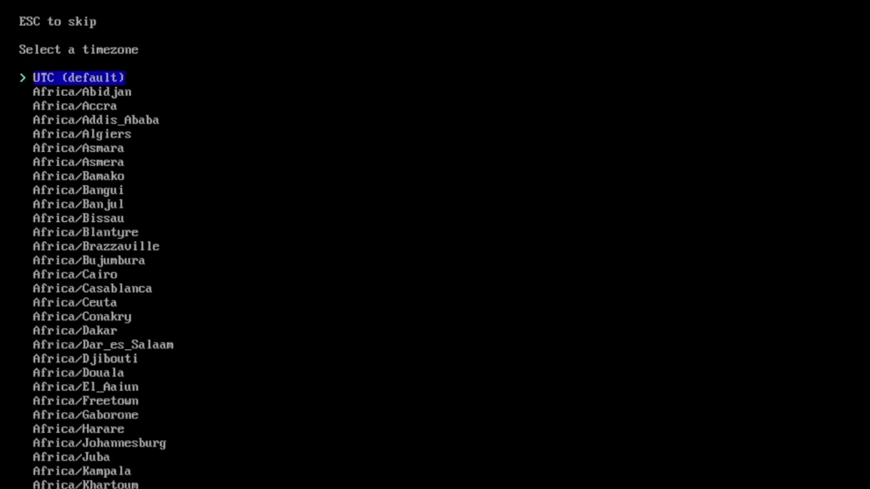
{"action": "key", "text": "slash"}
{"action": "type", "text": "berl"}
{"action": "key", "text": "Return"}
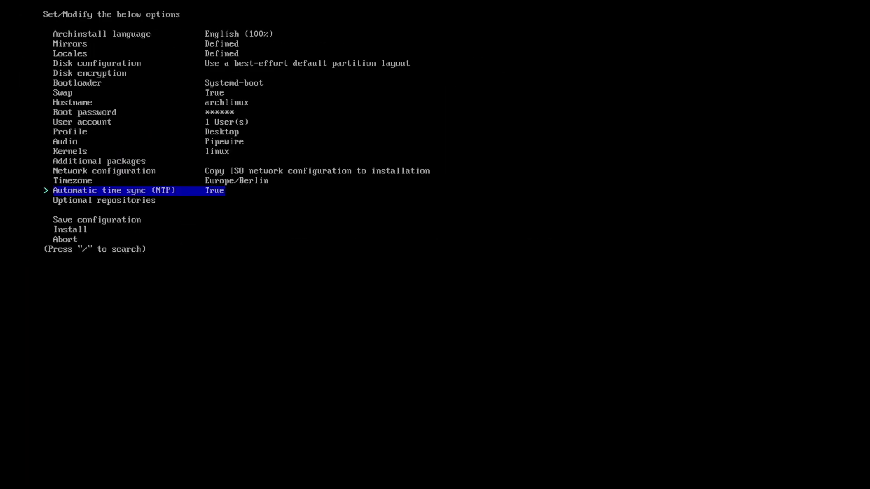
{"action": "key", "text": "Down"}
{"action": "key", "text": "Down"}
{"action": "key", "text": "Down"}
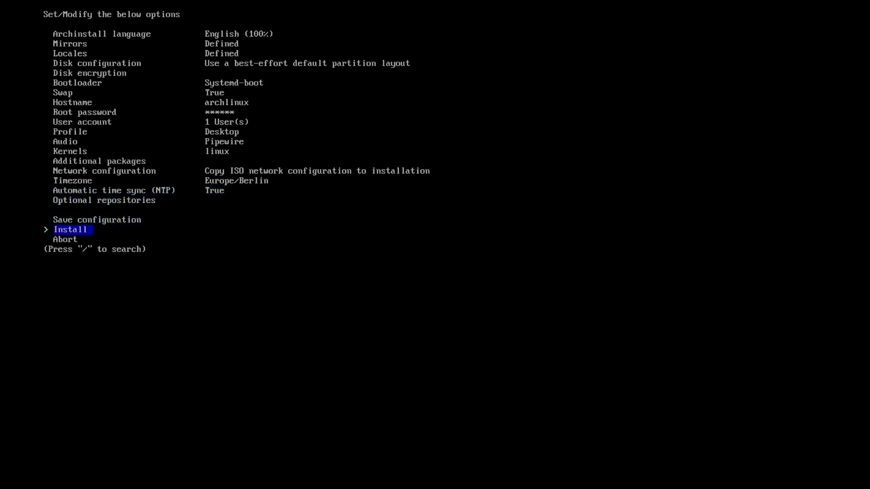
Run the installation, decline chroot, and power off with shutdown -h now.
{"action": "key", "text": "Return"}
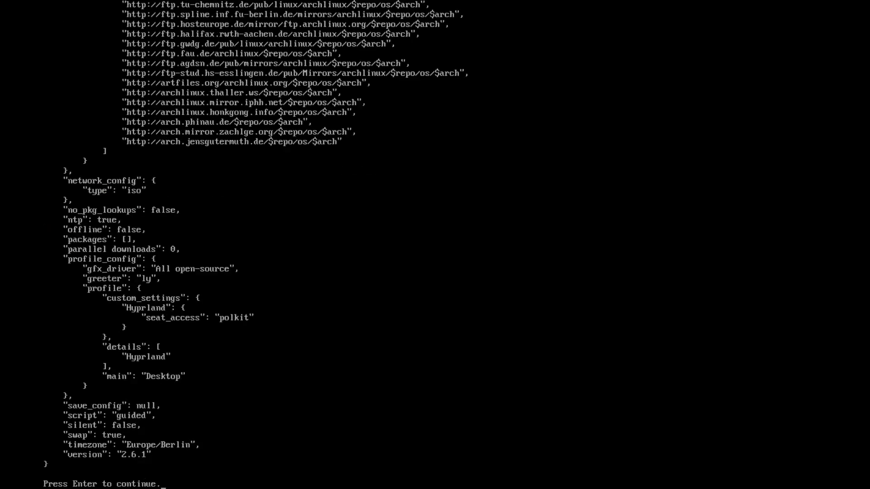
{"action": "key", "text": "Return"}
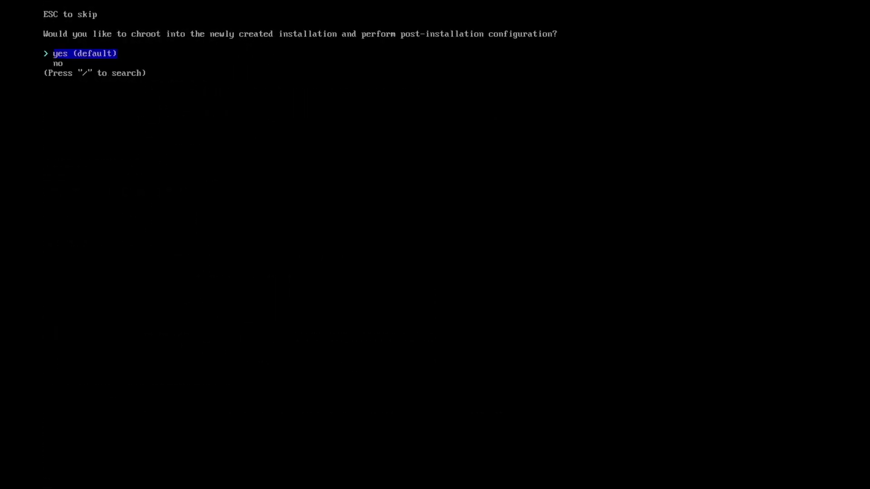
{"action": "key", "text": "Down"}
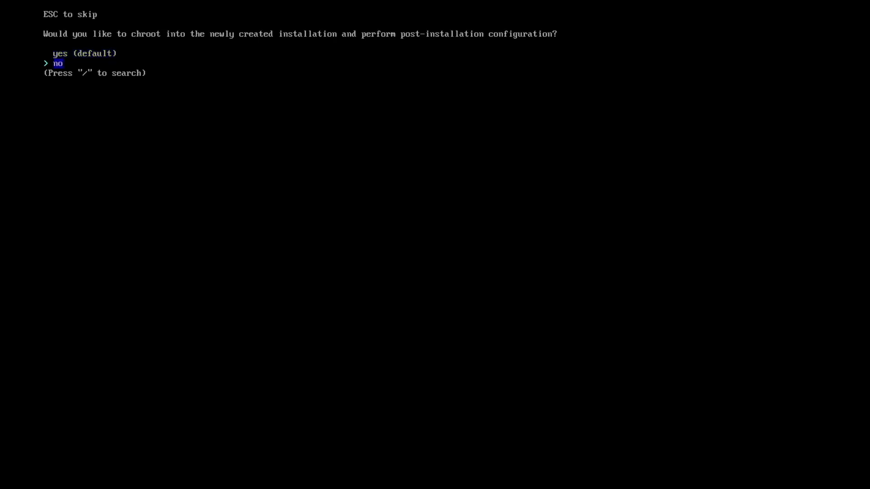
{"action": "key", "text": "Return"}
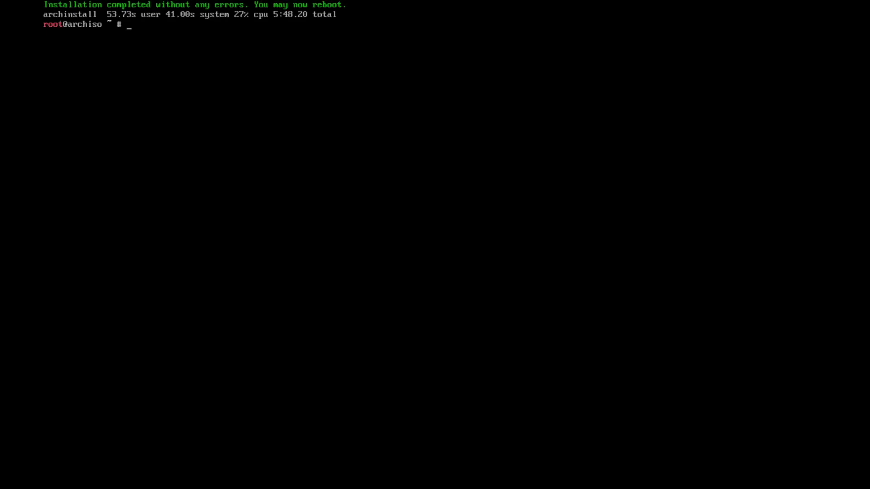
{"action": "type", "text": "shutdown -h now"}
{"action": "key", "text": "Return"}
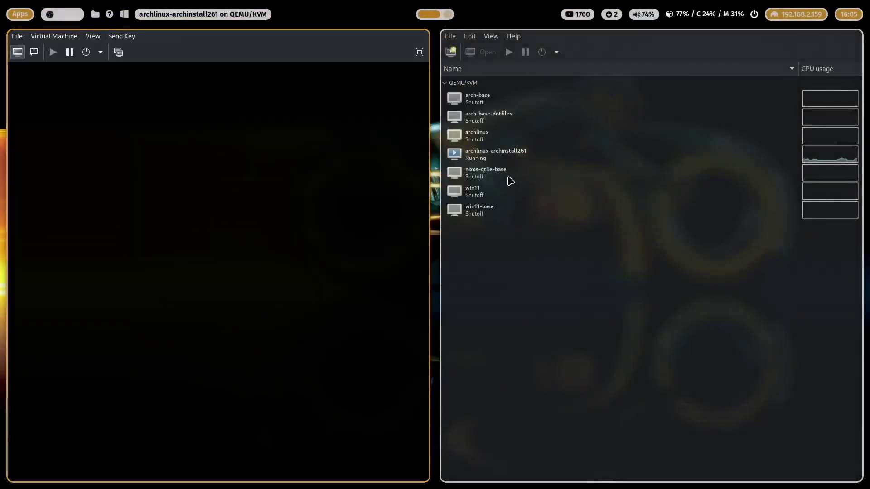
Select the archinstall261 VM and enable 3D acceleration for its video device.
{"action": "left_click", "coordinate": [481, 159]}
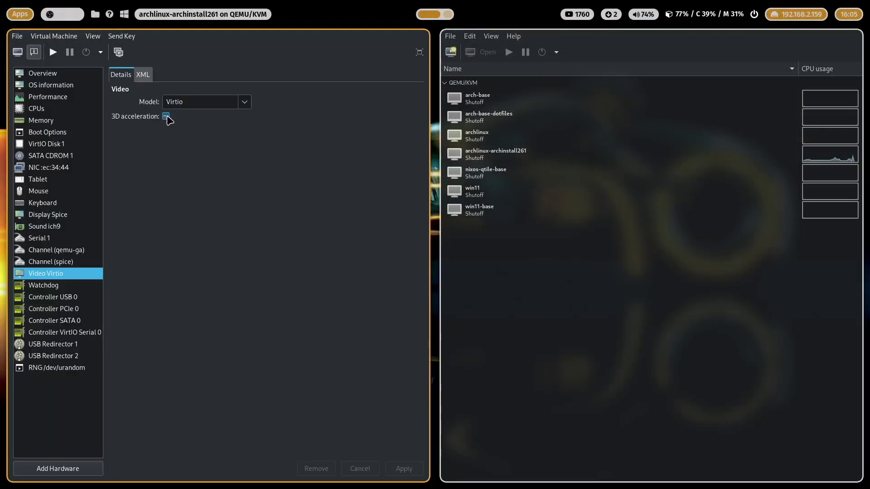
{"action": "left_click", "coordinate": [166, 116]}
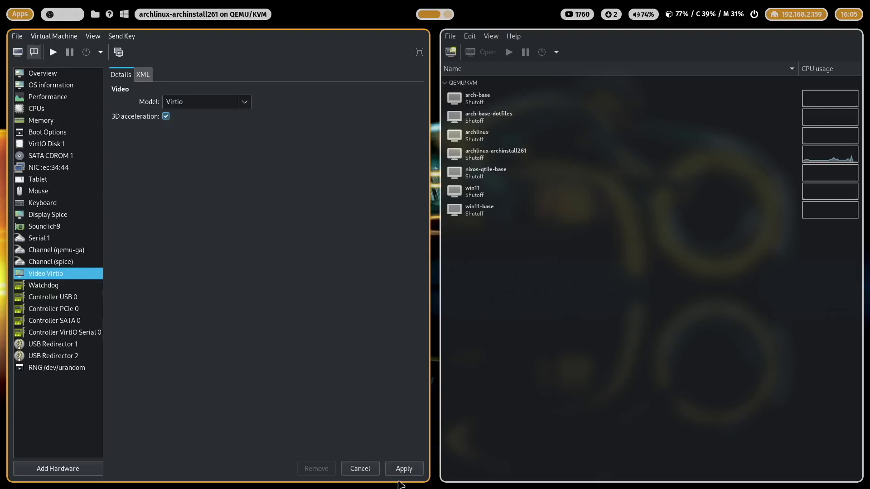
{"action": "left_click", "coordinate": [403, 468]}
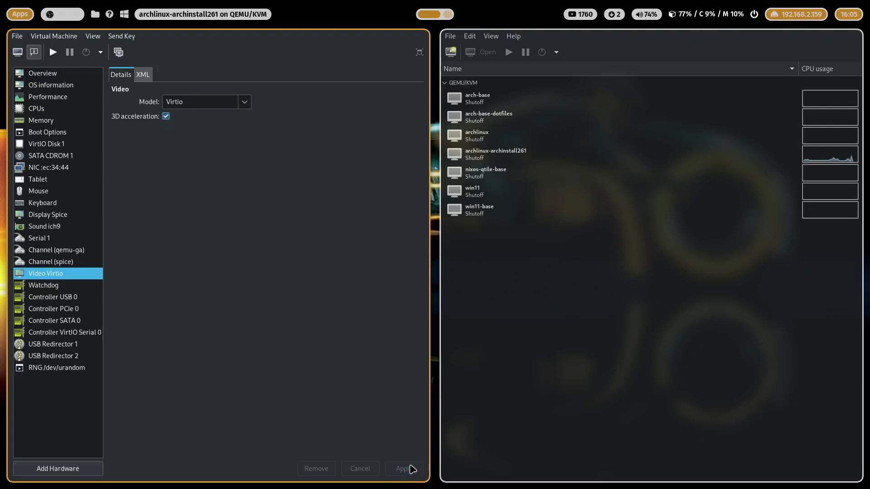
Set Spice to listen on None with OpenGL, then run the VM and view its console.
{"action": "left_click", "coordinate": [57, 213]}
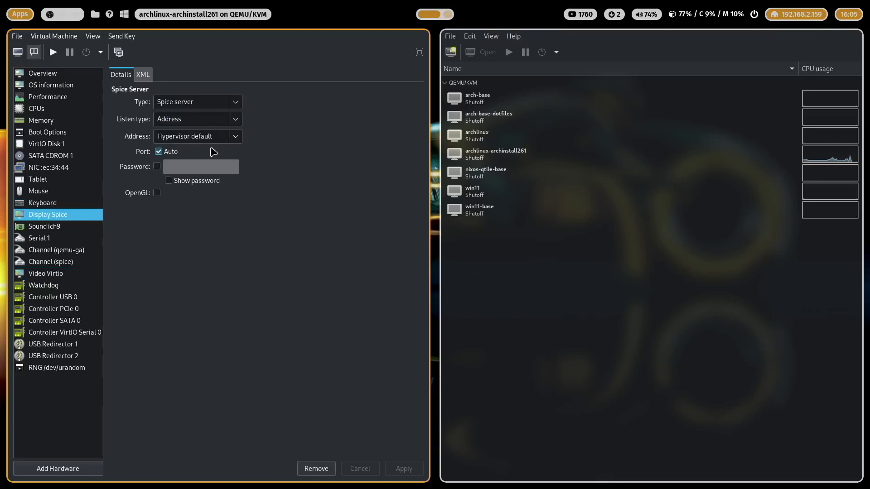
{"action": "left_click", "coordinate": [235, 120]}
{"action": "left_click", "coordinate": [219, 147]}
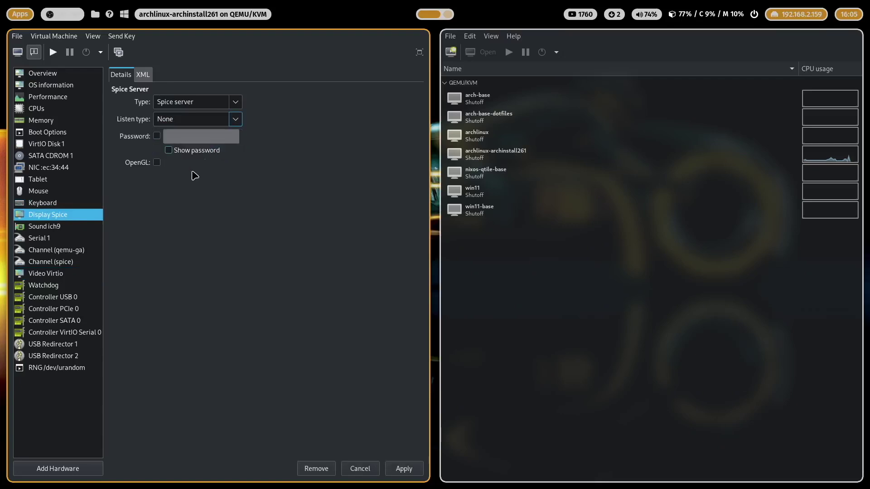
{"action": "left_click", "coordinate": [157, 162]}
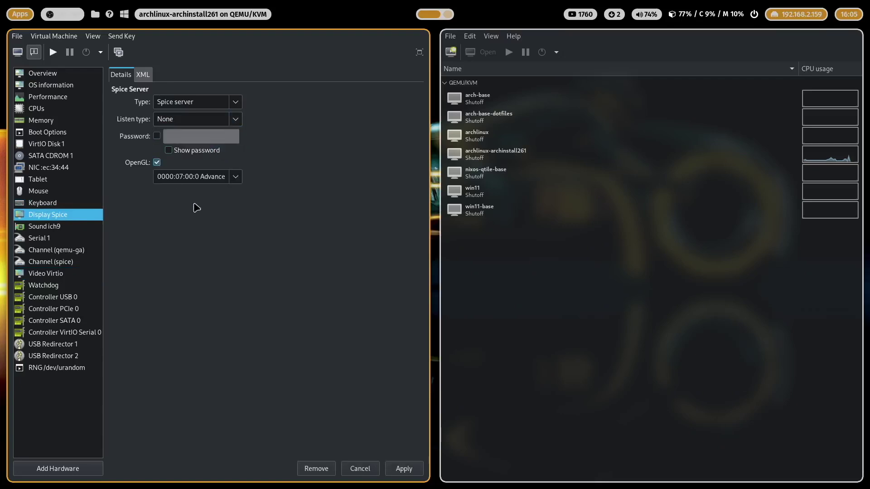
{"action": "left_click", "coordinate": [404, 469]}
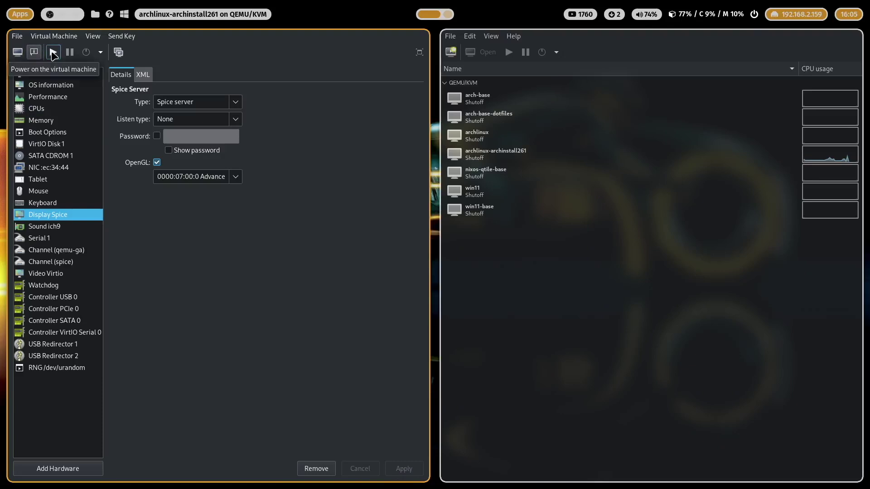
{"action": "left_click", "coordinate": [53, 52]}
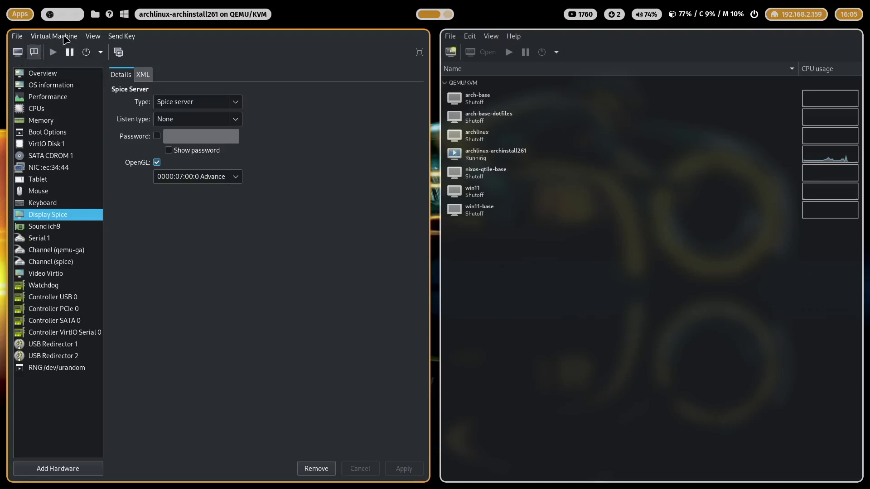
{"action": "left_click", "coordinate": [17, 52]}
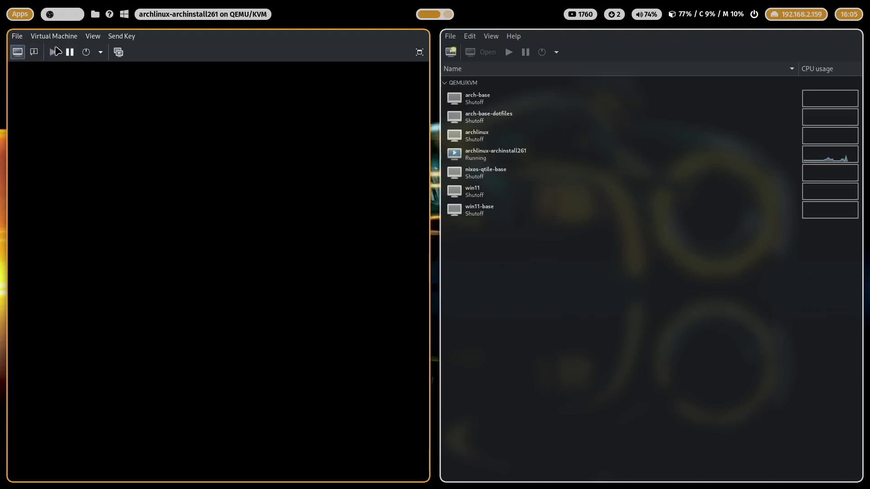
Switch the VM console to fullscreen and log in at the ly screen to start Hyprland.
{"action": "left_click", "coordinate": [93, 36]}
{"action": "left_click", "coordinate": [114, 86]}
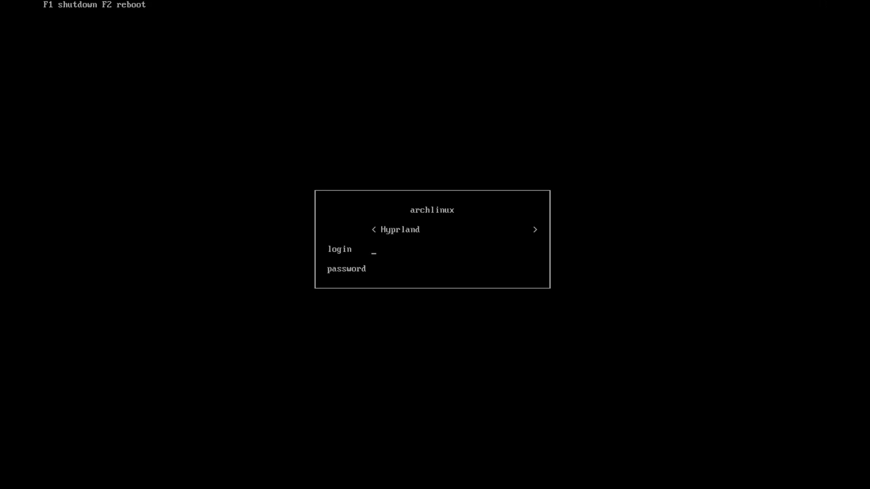
{"action": "type", "text": "raabe"}
{"action": "key", "text": "Return"}
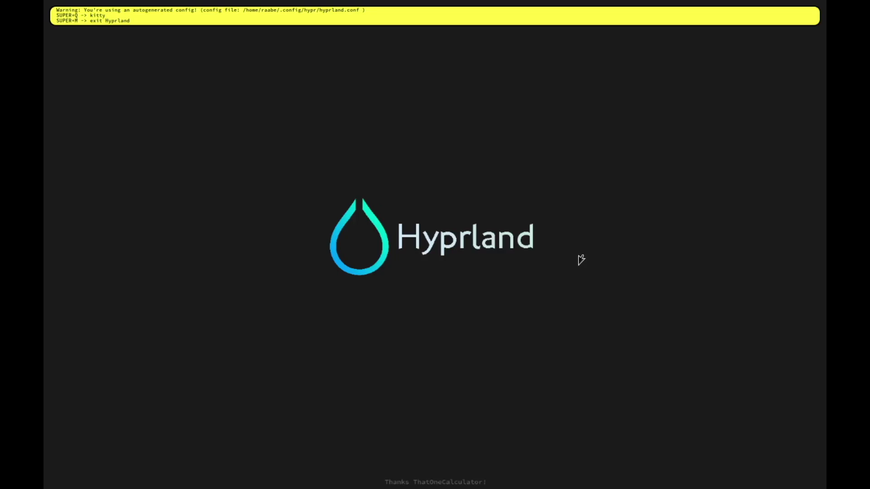
Open a kitty terminal, change into ~/.config/hypr, and open hyprland.conf in Vim.
{"action": "key", "text": "super+q"}
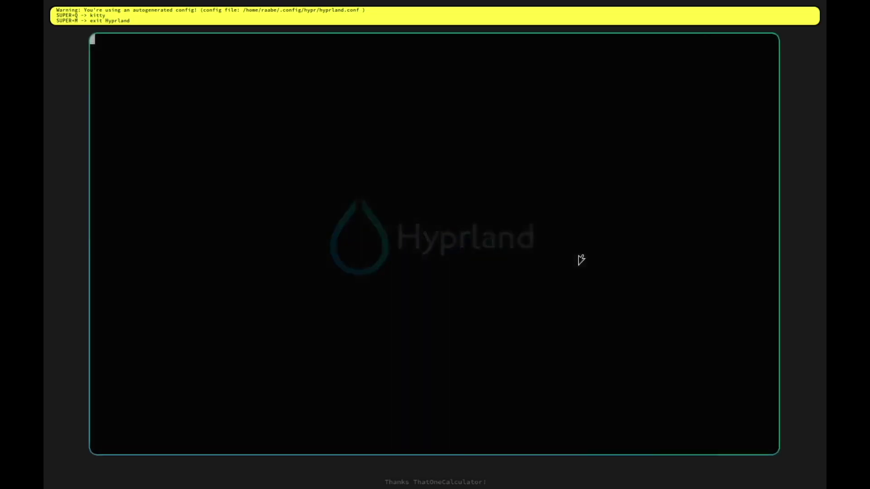
{"action": "key", "text": "Return"}
{"action": "key", "text": "Return"}
{"action": "key", "text": "Return"}
{"action": "key", "text": "Return"}
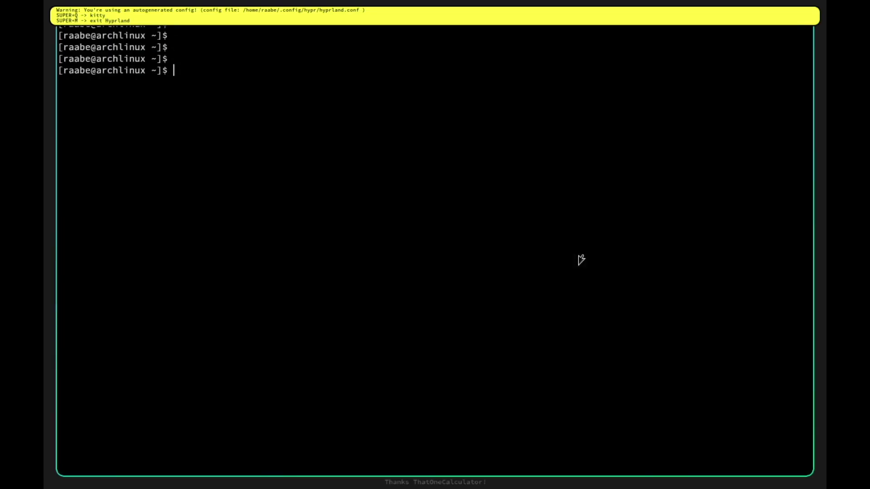
{"action": "type", "text": "cd "}
{"action": "type", "text": ".config/"}
{"action": "type", "text": "hz"}
{"action": "key", "text": "BackSpace"}
{"action": "type", "text": "ypr/"}
{"action": "key", "text": "Return"}
{"action": "type", "text": "v hyprland.conf"}
{"action": "key", "text": "Return"}
{"action": "type", "text": "vi"}
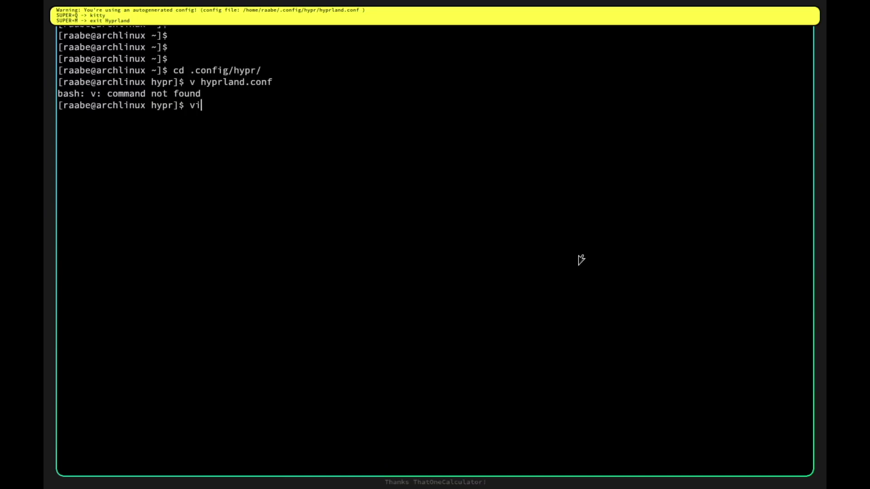
{"action": "type", "text": "m hy"}
Change kb_layout from us to de in hyprland.conf and save.
{"action": "key", "text": "Tab"}
{"action": "key", "text": "Return"}
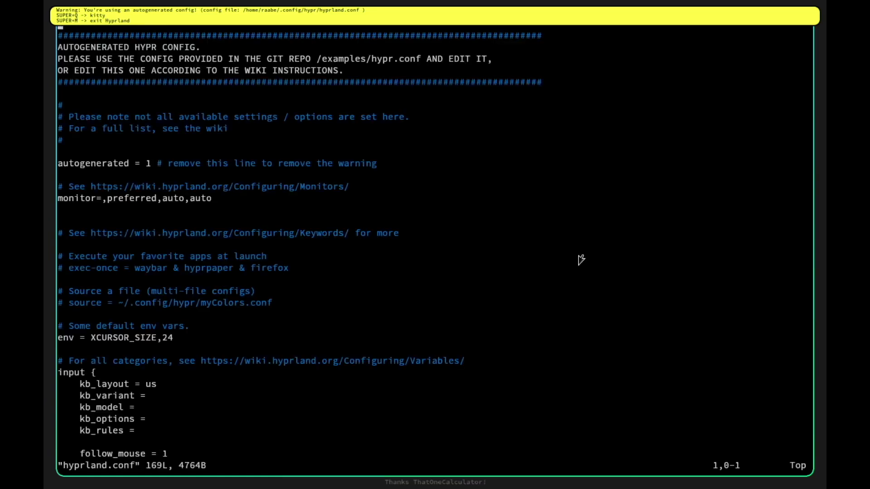
{"action": "key", "text": "j"}
{"action": "key", "text": "j"}
{"action": "key", "text": "j"}
{"action": "key", "text": "j"}
{"action": "key", "text": "j"}
{"action": "key", "text": "j"}
{"action": "key", "text": "j"}
{"action": "key", "text": "j"}
{"action": "key", "text": "j"}
{"action": "key", "text": "j"}
{"action": "key", "text": "j"}
{"action": "key", "text": "j"}
{"action": "key", "text": "j"}
{"action": "key", "text": "k"}
{"action": "type", "text": "i"}
{"action": "type", "text": "\\"}
{"action": "key", "text": "BackSpace"}
{"action": "key", "text": "BackSpace"}
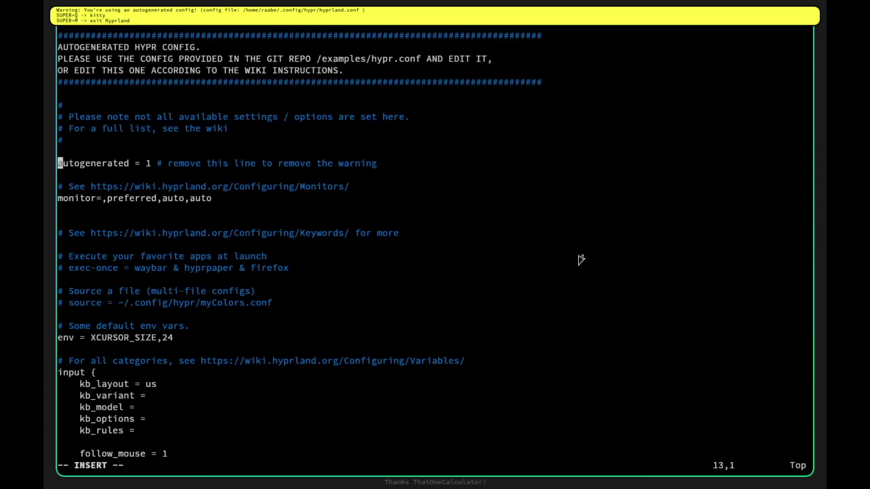
{"action": "key", "text": "Down"}
{"action": "key", "text": "Down"}
{"action": "key", "text": "Down"}
{"action": "key", "text": "Down"}
{"action": "key", "text": "Down"}
{"action": "key", "text": "Down"}
{"action": "key", "text": "Down"}
{"action": "key", "text": "Down"}
{"action": "key", "text": "Down"}
{"action": "key", "text": "Down"}
{"action": "key", "text": "Down"}
{"action": "key", "text": "Down"}
{"action": "key", "text": "Down"}
{"action": "key", "text": "Down"}
{"action": "key", "text": "Down"}
{"action": "key", "text": "Down"}
{"action": "key", "text": "Down"}
{"action": "key", "text": "Down"}
{"action": "key", "text": "Down"}
{"action": "key", "text": "Down"}
{"action": "key", "text": "Up"}
{"action": "key", "text": "Right"}
{"action": "key", "text": "Right"}
{"action": "key", "text": "Right"}
{"action": "key", "text": "Right"}
{"action": "key", "text": "Right"}
{"action": "key", "text": "Right"}
{"action": "key", "text": "Right"}
{"action": "key", "text": "Right"}
{"action": "key", "text": "Right"}
{"action": "key", "text": "Right"}
{"action": "key", "text": "Right"}
{"action": "key", "text": "Right"}
{"action": "key", "text": "Right"}
{"action": "key", "text": "Right"}
{"action": "key", "text": "Right"}
{"action": "key", "text": "Right"}
{"action": "key", "text": "Right"}
{"action": "key", "text": "Right"}
{"action": "key", "text": "BackSpace"}
{"action": "key", "text": "BackSpace"}
{"action": "type", "text": "de"}
{"action": "key", "text": "Escape"}
{"action": "type", "text": ":"}
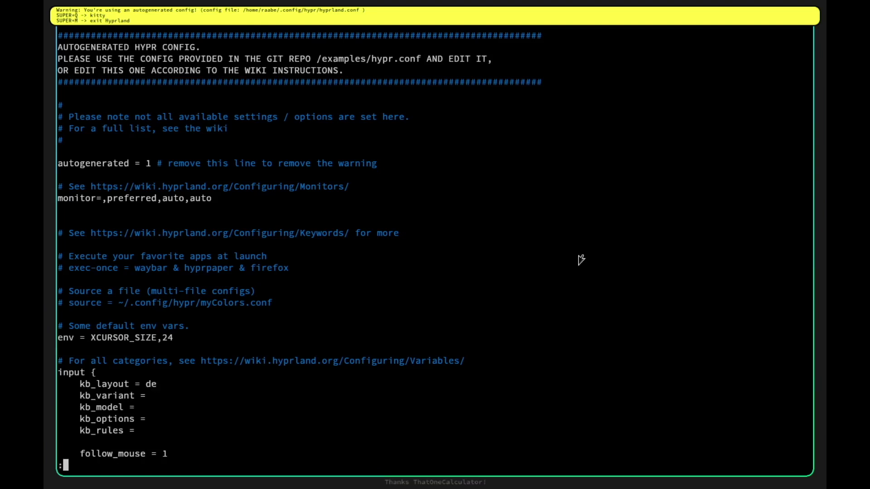
{"action": "type", "text": "w"}
{"action": "key", "text": "Return"}
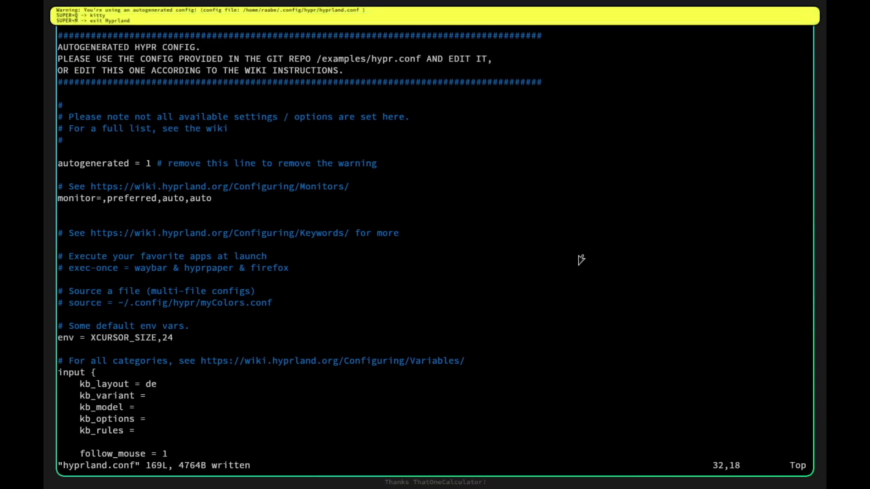
Comment out the autogenerated line, set the monitor to 1920x1080, and save.
{"action": "key", "text": "Up"}
{"action": "key", "text": "Up"}
{"action": "key", "text": "Up"}
{"action": "key", "text": "Up"}
{"action": "key", "text": "Up"}
{"action": "key", "text": "Up"}
{"action": "key", "text": "Up"}
{"action": "key", "text": "Up"}
{"action": "key", "text": "Up"}
{"action": "key", "text": "Up"}
{"action": "key", "text": "Up"}
{"action": "key", "text": "Up"}
{"action": "key", "text": "Up"}
{"action": "key", "text": "Up"}
{"action": "key", "text": "Up"}
{"action": "key", "text": "Up"}
{"action": "key", "text": "Up"}
{"action": "key", "text": "Up"}
{"action": "key", "text": "Up"}
{"action": "key", "text": "Up"}
{"action": "key", "text": "Down"}
{"action": "key", "text": "Home"}
{"action": "type", "text": "i#"}
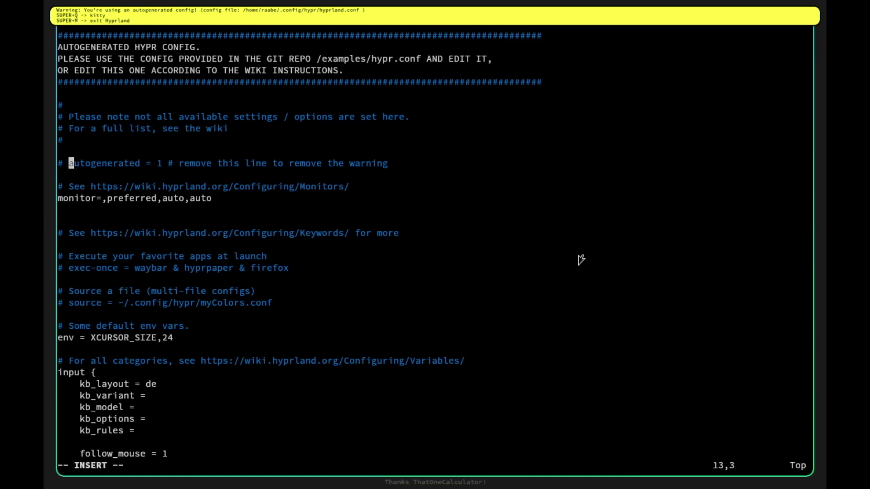
{"action": "key", "text": "Down"}
{"action": "key", "text": "Down"}
{"action": "key", "text": "Down"}
{"action": "key", "text": "Left"}
{"action": "key", "text": "Left"}
{"action": "key", "text": "Right"}
{"action": "key", "text": "Right"}
{"action": "key", "text": "Right"}
{"action": "key", "text": "Right"}
{"action": "key", "text": "Right"}
{"action": "key", "text": "Right"}
{"action": "key", "text": "Right"}
{"action": "key", "text": "Right"}
{"action": "key", "text": "Right"}
{"action": "key", "text": "Delete"}
{"action": "key", "text": "Delete"}
{"action": "key", "text": "Delete"}
{"action": "key", "text": "Delete"}
{"action": "key", "text": "Delete"}
{"action": "key", "text": "Delete"}
{"action": "key", "text": "Delete"}
{"action": "key", "text": "Delete"}
{"action": "key", "text": "Delete"}
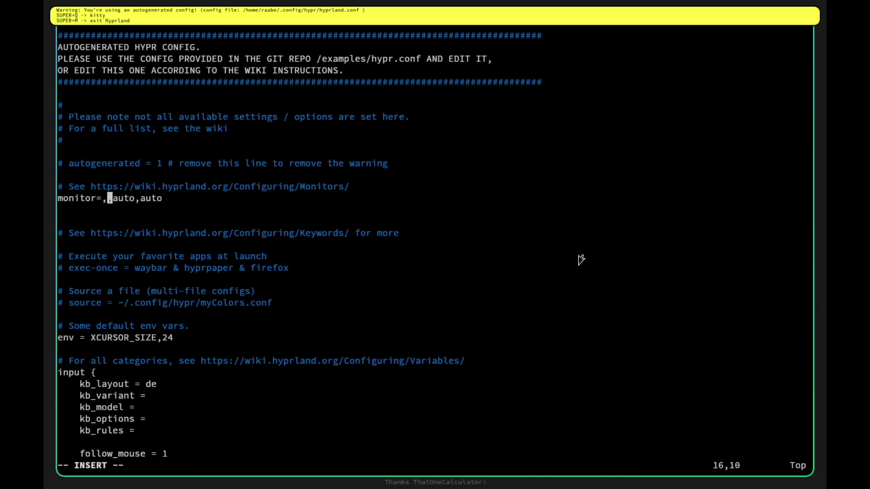
{"action": "type", "text": "1920x1080"}
{"action": "key", "text": "Escape"}
{"action": "key", "text": "colon"}
{"action": "type", "text": "w"}
{"action": "key", "text": "Return"}
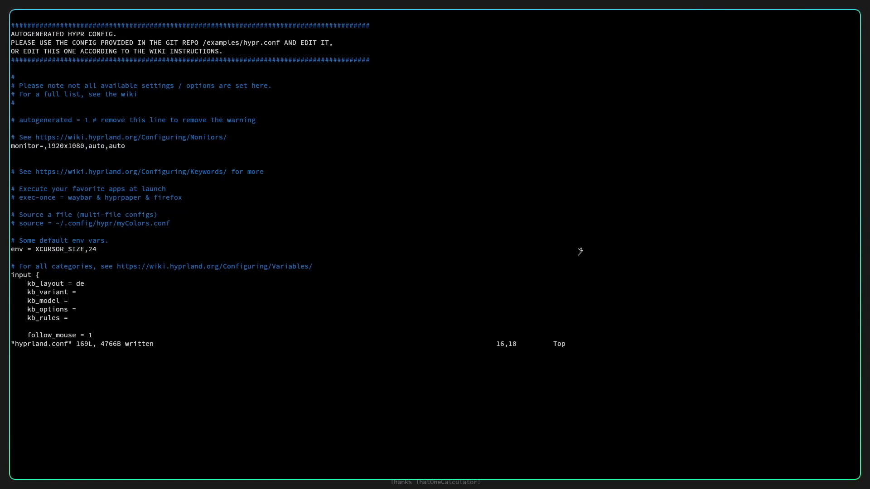
Change the kitty keybind from Q to RETURN.
{"action": "key", "text": "j"}
{"action": "key", "text": "j"}
{"action": "key", "text": "j"}
{"action": "key", "text": "j"}
{"action": "key", "text": "j"}
{"action": "key", "text": "j"}
{"action": "key", "text": "j"}
{"action": "key", "text": "j"}
{"action": "key", "text": "j"}
{"action": "key", "text": "j"}
{"action": "key", "text": "j"}
{"action": "key", "text": "j"}
{"action": "key", "text": "j"}
{"action": "key", "text": "j"}
{"action": "key", "text": "j"}
{"action": "key", "text": "j"}
{"action": "key", "text": "j"}
{"action": "key", "text": "j"}
{"action": "key", "text": "j"}
{"action": "key", "text": "j"}
{"action": "key", "text": "j"}
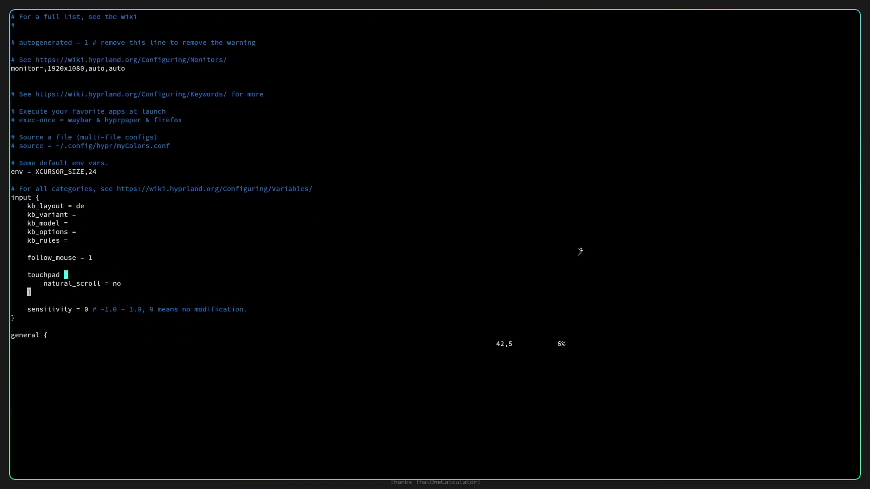
{"action": "key", "text": "j"}
{"action": "key", "text": "j"}
{"action": "key", "text": "j"}
{"action": "key", "text": "j"}
{"action": "key", "text": "j"}
{"action": "key", "text": "j"}
{"action": "key", "text": "j"}
{"action": "key", "text": "j"}
{"action": "key", "text": "j"}
{"action": "key", "text": "j"}
{"action": "key", "text": "j"}
{"action": "key", "text": "j"}
{"action": "key", "text": "j"}
{"action": "key", "text": "j"}
{"action": "key", "text": "j"}
{"action": "key", "text": "j"}
{"action": "key", "text": "j"}
{"action": "key", "text": "j"}
{"action": "key", "text": "j"}
{"action": "key", "text": "j"}
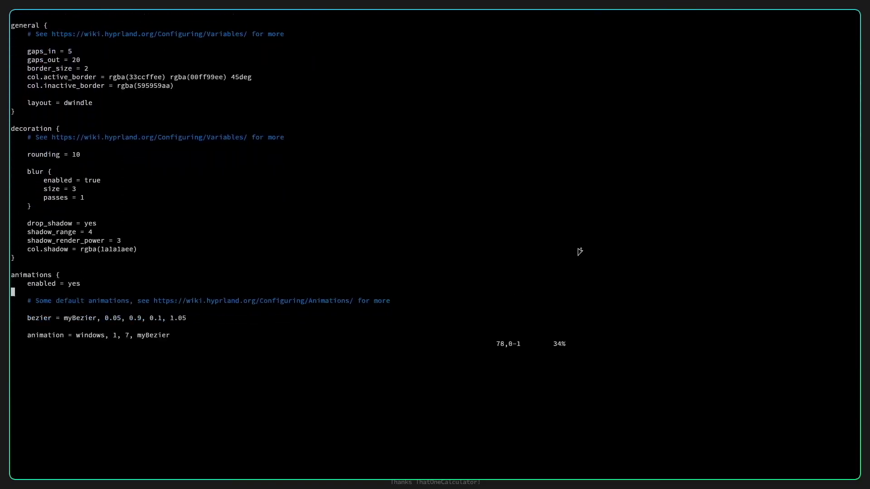
{"action": "key", "text": "j"}
{"action": "key", "text": "j"}
{"action": "key", "text": "j"}
{"action": "key", "text": "j"}
{"action": "key", "text": "j"}
{"action": "key", "text": "j"}
{"action": "key", "text": "j"}
{"action": "key", "text": "j"}
{"action": "key", "text": "j"}
{"action": "key", "text": "j"}
{"action": "key", "text": "j"}
{"action": "key", "text": "j"}
{"action": "key", "text": "j"}
{"action": "key", "text": "j"}
{"action": "key", "text": "j"}
{"action": "key", "text": "j"}
{"action": "key", "text": "j"}
{"action": "key", "text": "j"}
{"action": "key", "text": "j"}
{"action": "key", "text": "j"}
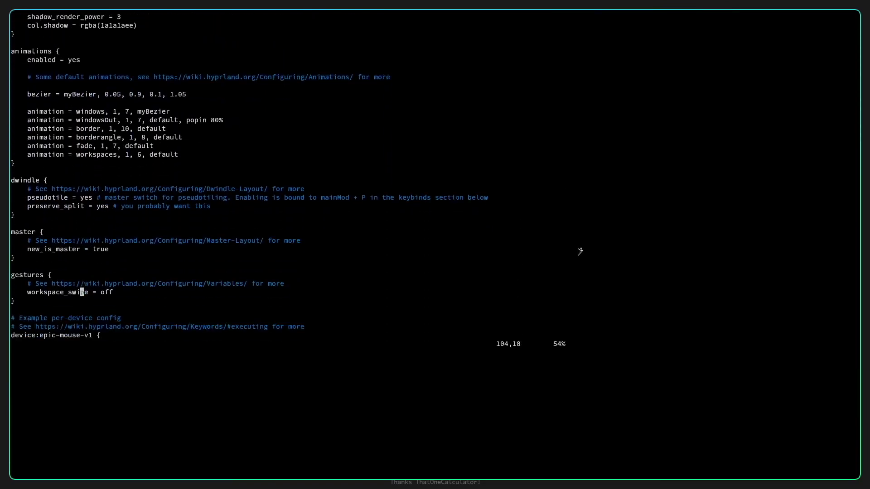
{"action": "key", "text": "j"}
{"action": "key", "text": "j"}
{"action": "key", "text": "j"}
{"action": "key", "text": "j"}
{"action": "key", "text": "j"}
{"action": "key", "text": "j"}
{"action": "key", "text": "j"}
{"action": "key", "text": "j"}
{"action": "key", "text": "j"}
{"action": "key", "text": "k"}
{"action": "key", "text": "k"}
{"action": "key", "text": "k"}
{"action": "key", "text": "k"}
{"action": "key", "text": "k"}
{"action": "key", "text": "k"}
{"action": "key", "text": "k"}
{"action": "key", "text": "k"}
{"action": "key", "text": "k"}
{"action": "key", "text": "k"}
{"action": "key", "text": "k"}
{"action": "key", "text": "k"}
{"action": "key", "text": "k"}
{"action": "key", "text": "k"}
{"action": "key", "text": "k"}
{"action": "key", "text": "k"}
{"action": "key", "text": "k"}
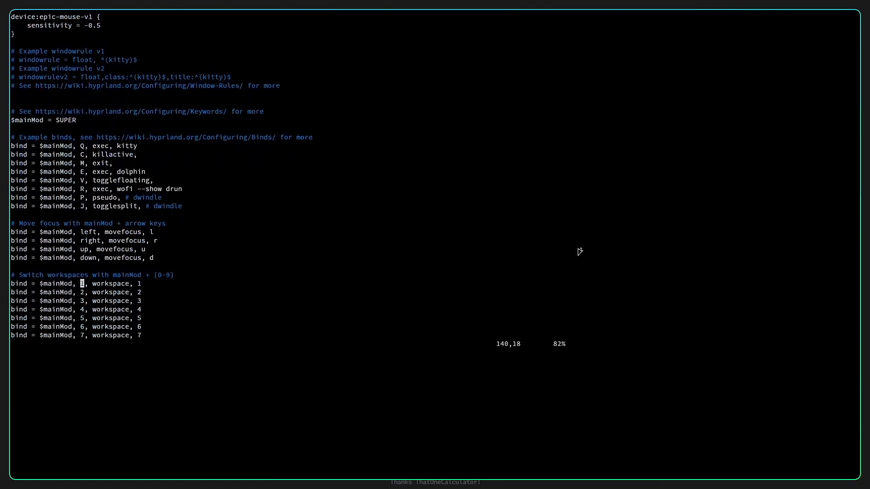
{"action": "key", "text": "l"}
{"action": "key", "text": "i"}
{"action": "key", "text": "BackSpace"}
{"action": "type", "text": "RETU"}
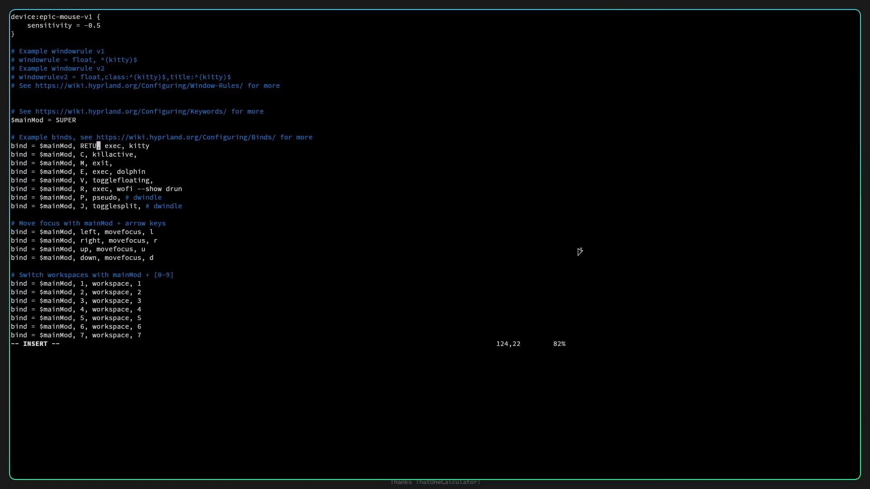
{"action": "type", "text": "RN"}
{"action": "key", "text": "Down"}
Rebind killactive from C to Q and save hyprland.conf.
{"action": "key", "text": "Left"}
{"action": "key", "text": "Left"}
{"action": "key", "text": "Left"}
{"action": "key", "text": "Left"}
{"action": "key", "text": "Left"}
{"action": "key", "text": "BackSpace"}
{"action": "type", "text": "Q"}
{"action": "key", "text": "Down"}
{"action": "key", "text": "Escape"}
{"action": "type", "text": ":w"}
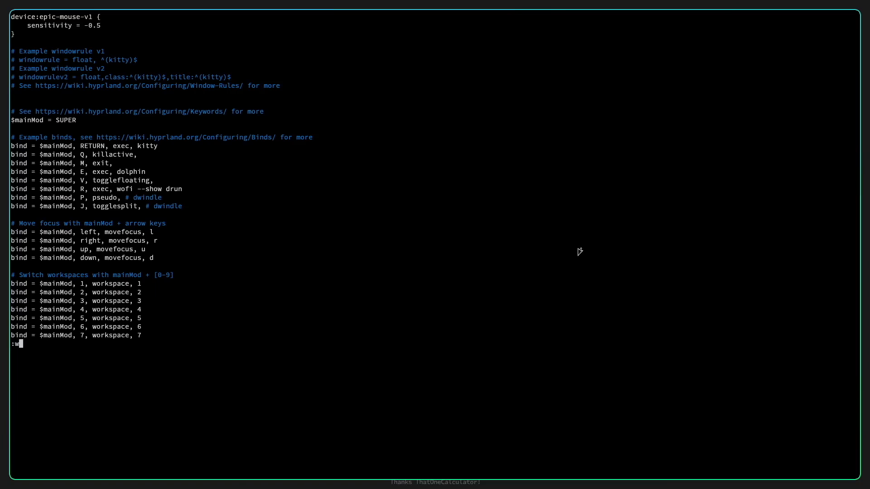
{"action": "key", "text": "Return"}
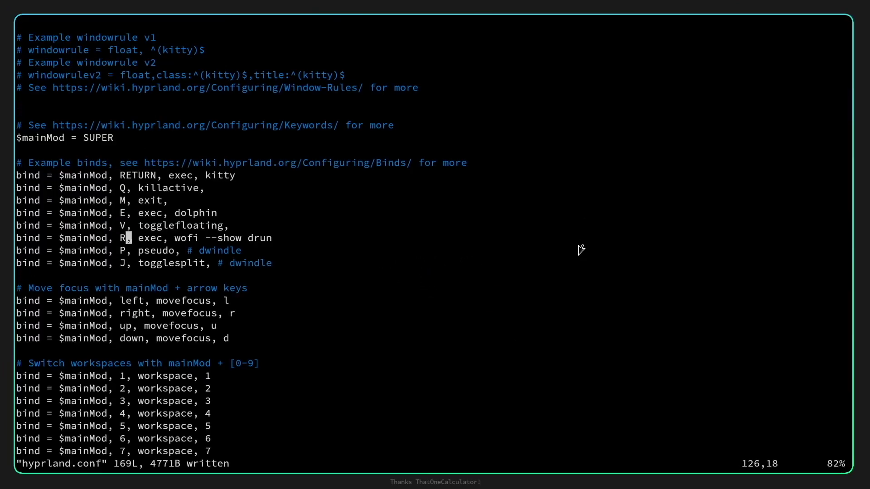
{"action": "key", "text": "Up"}
{"action": "key", "text": "Up"}
{"action": "key", "text": "Up"}
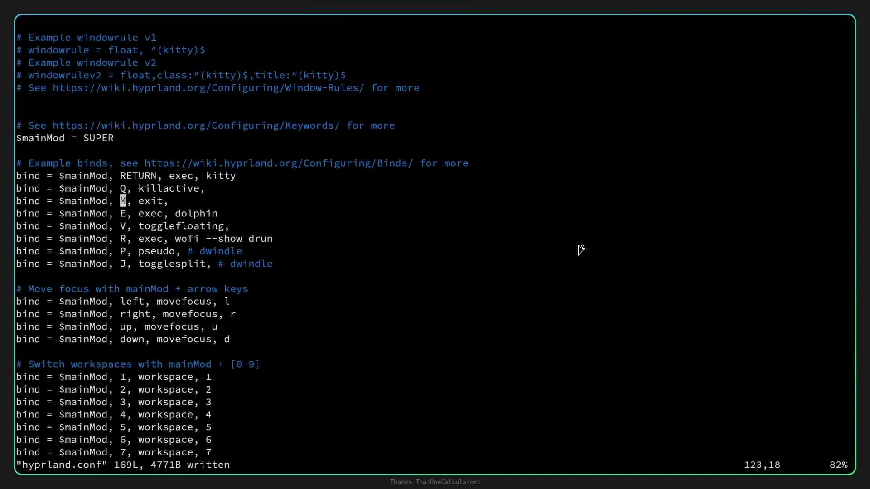
{"action": "key", "text": "Down"}
Launch Dolphin with Super+E, then bring up the wofi app launcher with Super+R.
{"action": "key", "text": "super+e"}
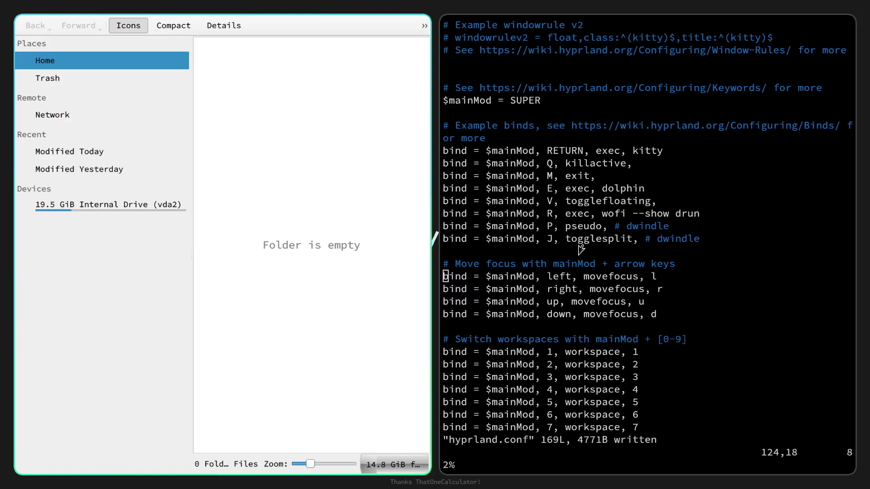
{"action": "key", "text": "super+r"}
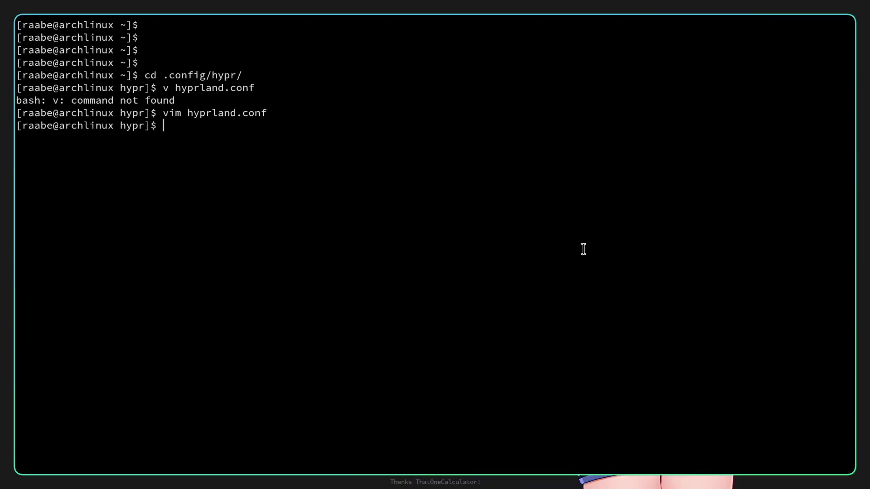
Clear the terminal and install git with sudo pacman -S git.
{"action": "type", "text": "clear"}
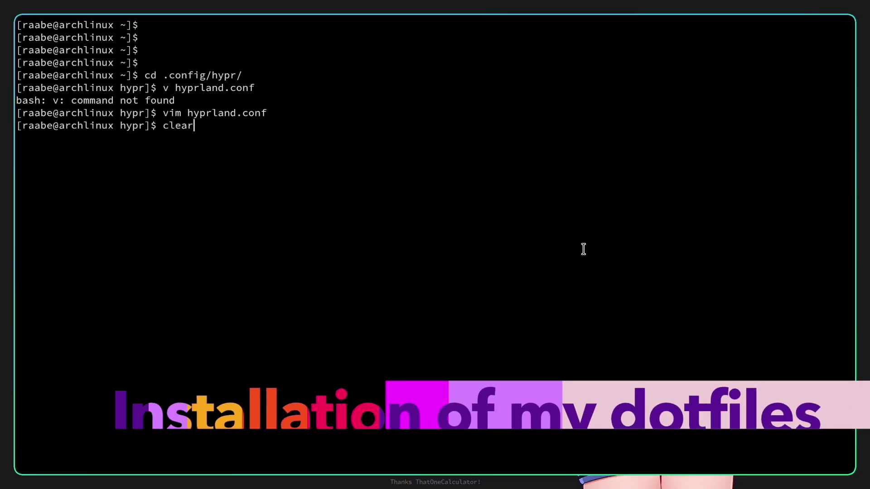
{"action": "key", "text": "Return"}
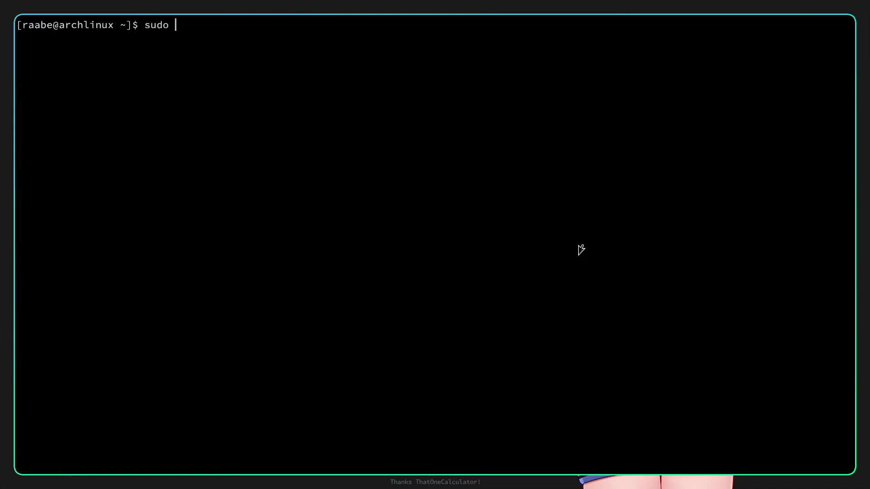
{"action": "type", "text": "pacman -S git"}
{"action": "key", "text": "Return"}
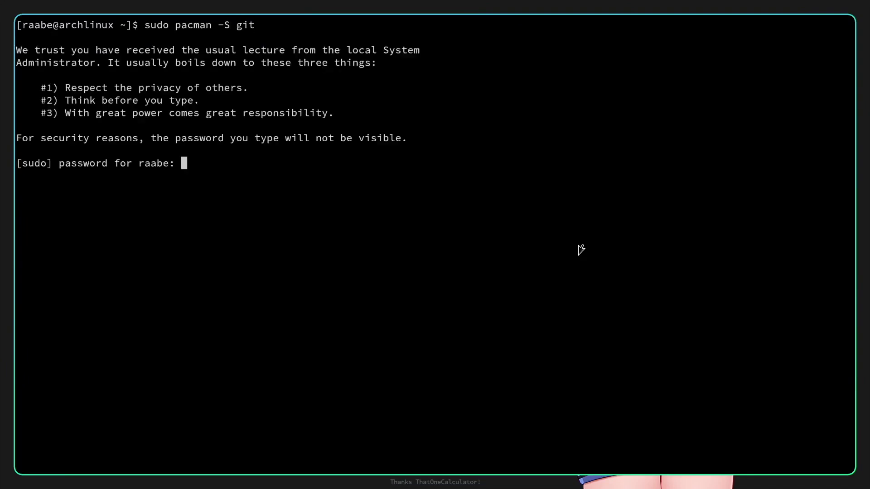
{"action": "key", "text": "Return"}
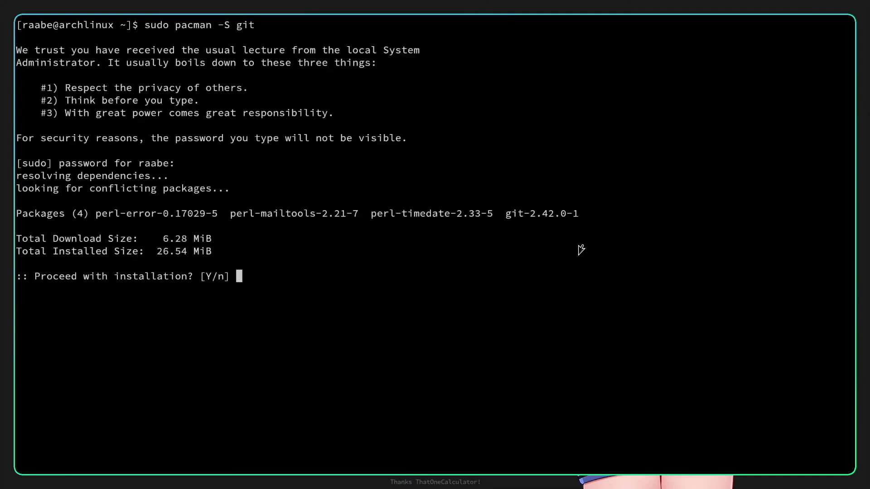
{"action": "key", "text": "Return"}
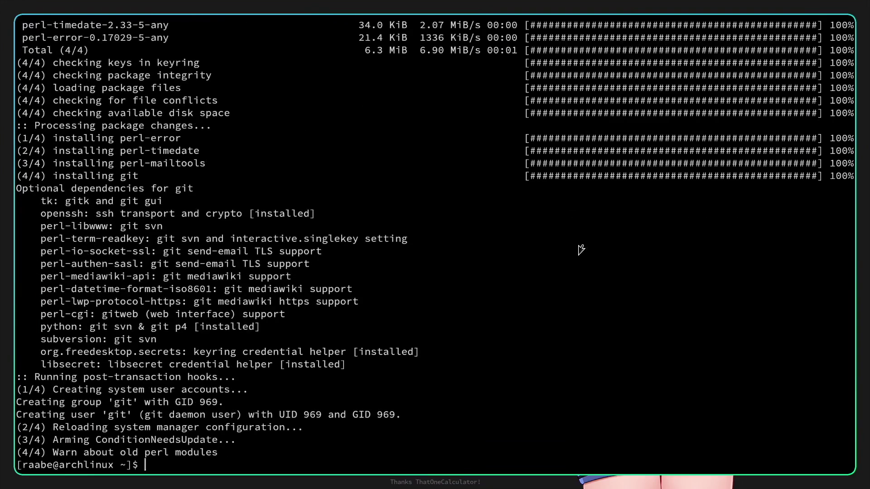
Clone the dotfiles repository with git clone and the pasted repo URL.
{"action": "type", "text": "ht"}
{"action": "key", "text": "BackSpace"}
{"action": "key", "text": "BackSpace"}
{"action": "type", "text": "git clion"}
{"action": "key", "text": "BackSpace"}
{"action": "key", "text": "BackSpace"}
{"action": "key", "text": "BackSpace"}
{"action": "type", "text": "one"}
{"action": "type", "text": "https://gitlab.com/stephan-raabe/dotfiles.git"}
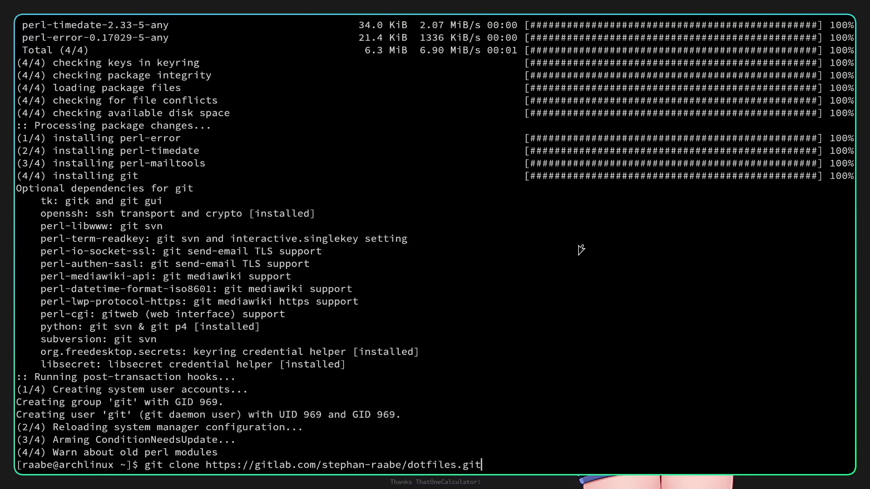
{"action": "key", "text": "Return"}
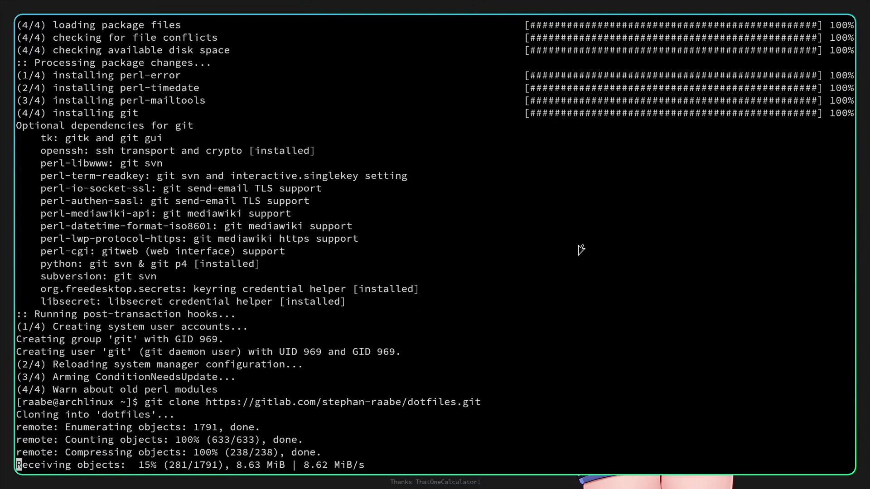
Change into the dotfiles folder and list its contents.
{"action": "type", "text": "cd d"}
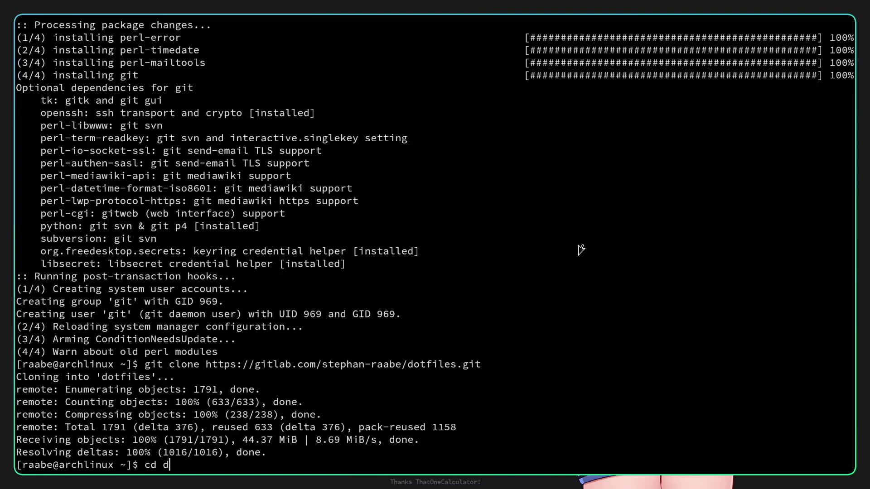
{"action": "key", "text": "BackSpace"}
{"action": "key", "text": "BackSpace"}
{"action": "type", "text": "do"}
{"action": "key", "text": "Tab"}
{"action": "key", "text": "Return"}
{"action": "type", "text": "ls"}
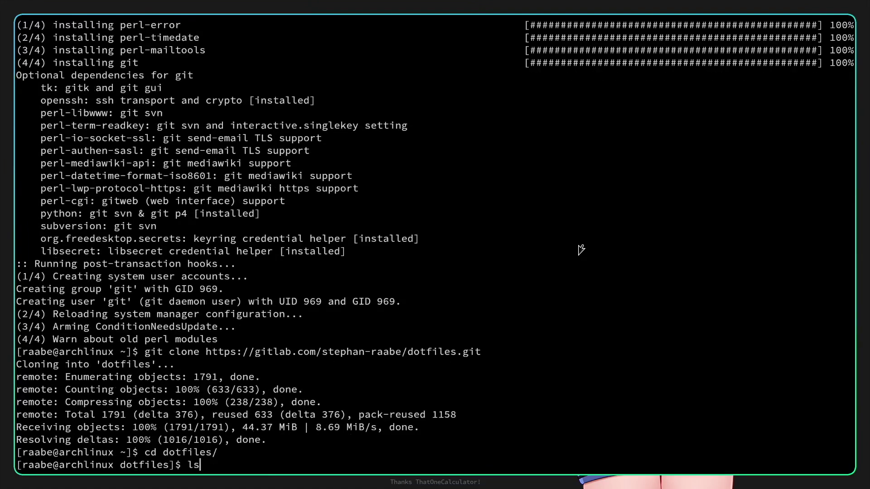
{"action": "key", "text": "Return"}
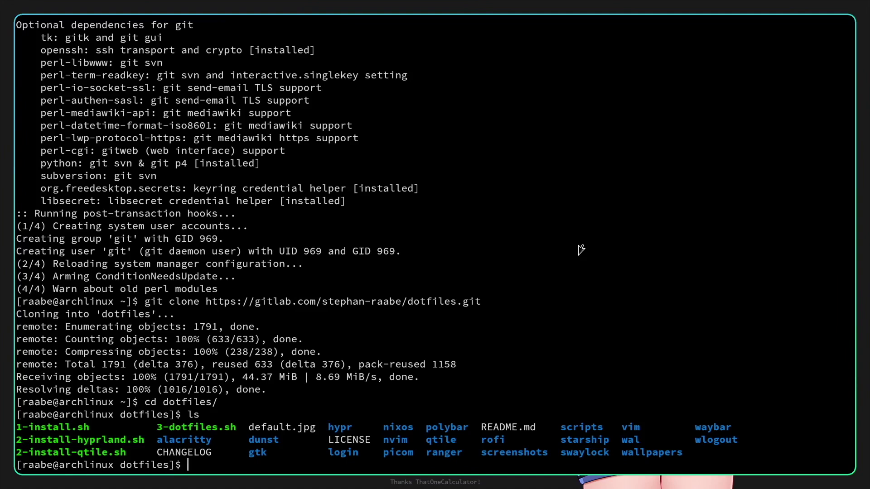
{"action": "type", "text": "./1"}
Run ./1-install.sh and accept the go dependency, base install and AUR build prompts.
{"action": "key", "text": "Tab"}
{"action": "key", "text": "Return"}
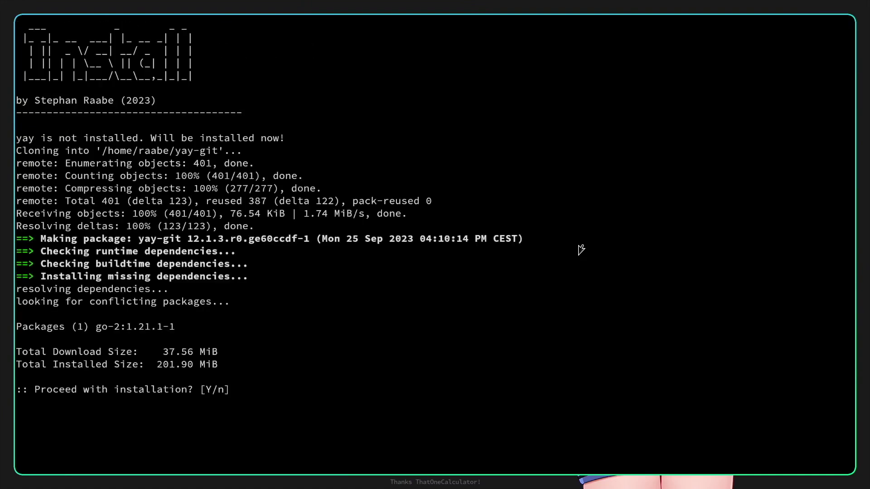
{"action": "type", "text": "Y"}
{"action": "key", "text": "Return"}
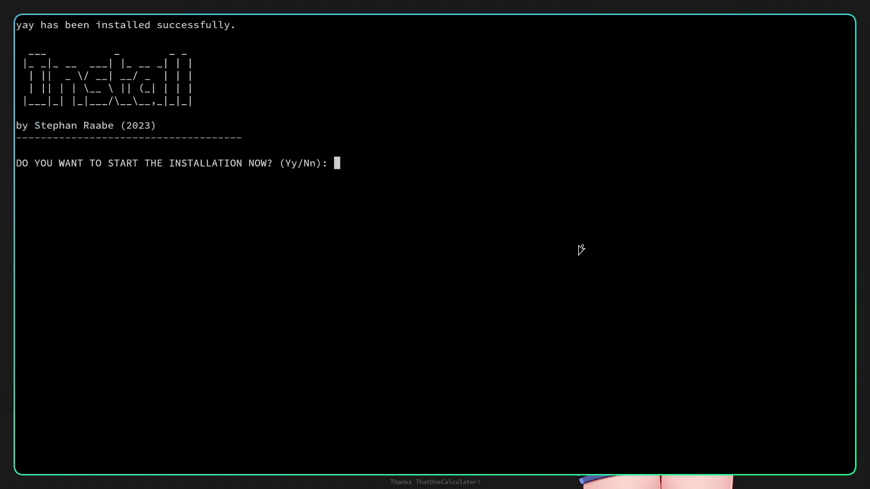
{"action": "type", "text": "y"}
{"action": "key", "text": "Return"}
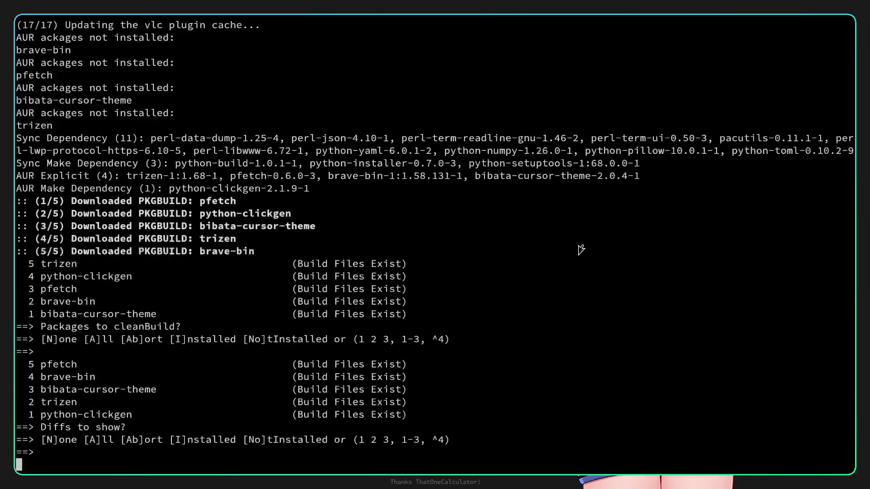
{"action": "key", "text": "Return"}
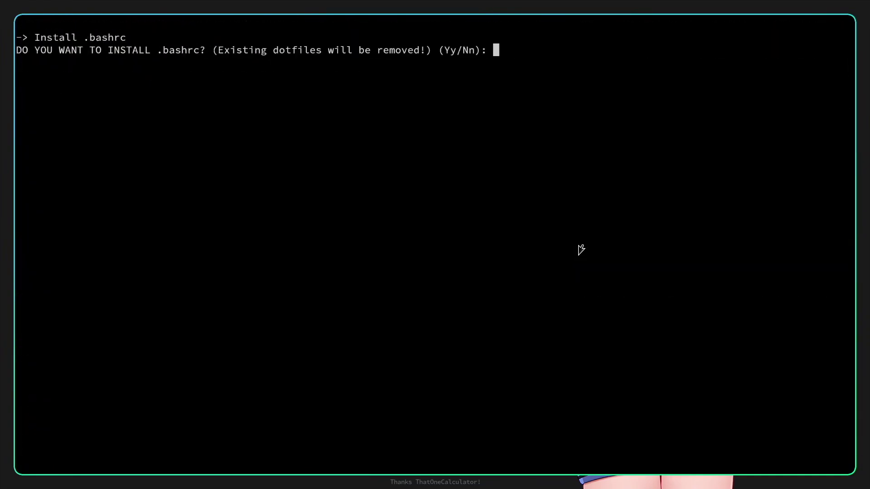
Link .bashrc, skip the custom login prompt, and clone the wallpapers.
{"action": "type", "text": "y"}
{"action": "key", "text": "Return"}
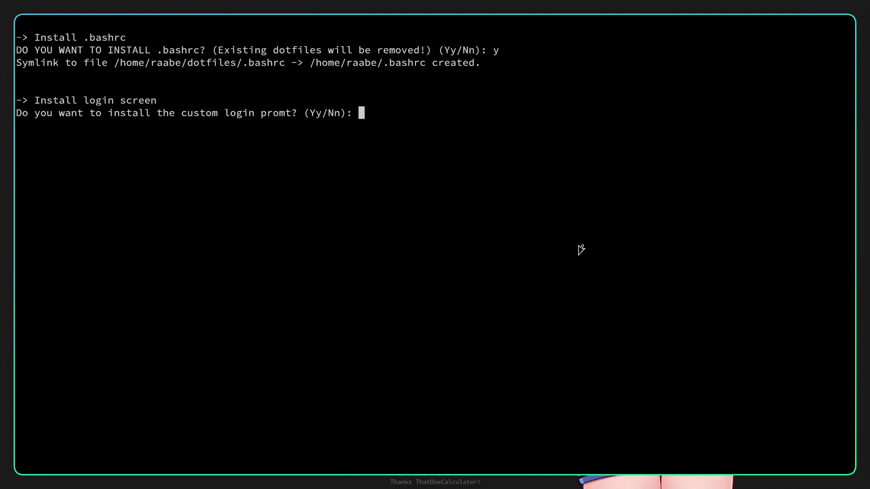
{"action": "type", "text": "n"}
{"action": "key", "text": "Return"}
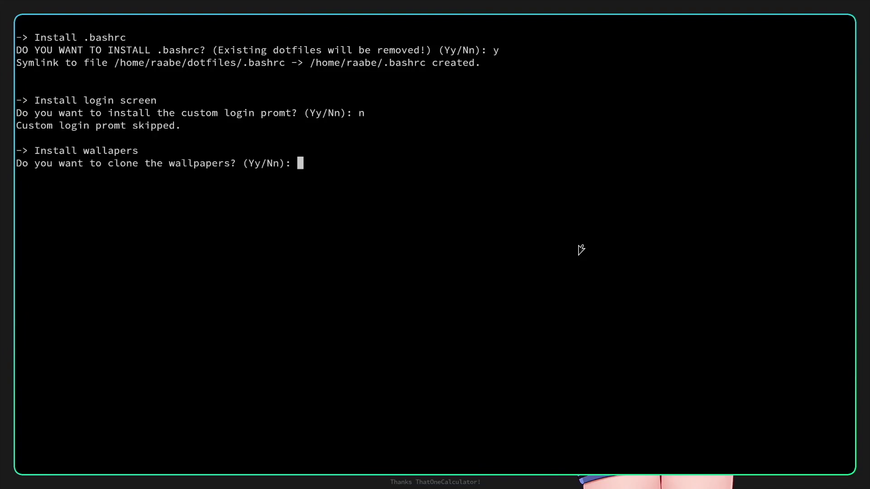
{"action": "type", "text": "y"}
{"action": "key", "text": "Return"}
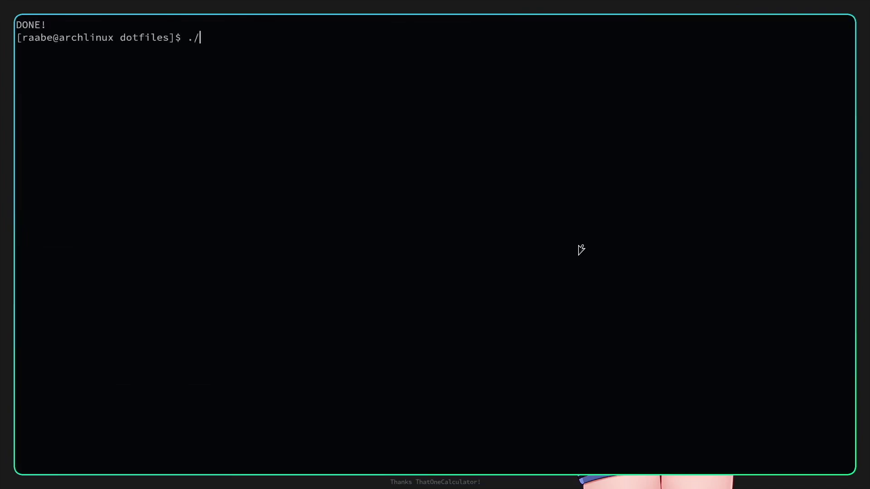
Run ./2-install-hyprland.sh and confirm with y to install swww, swaylock-effects and wlogout.
{"action": "key", "text": "Tab"}
{"action": "type", "text": "hy"}
{"action": "key", "text": "Tab"}
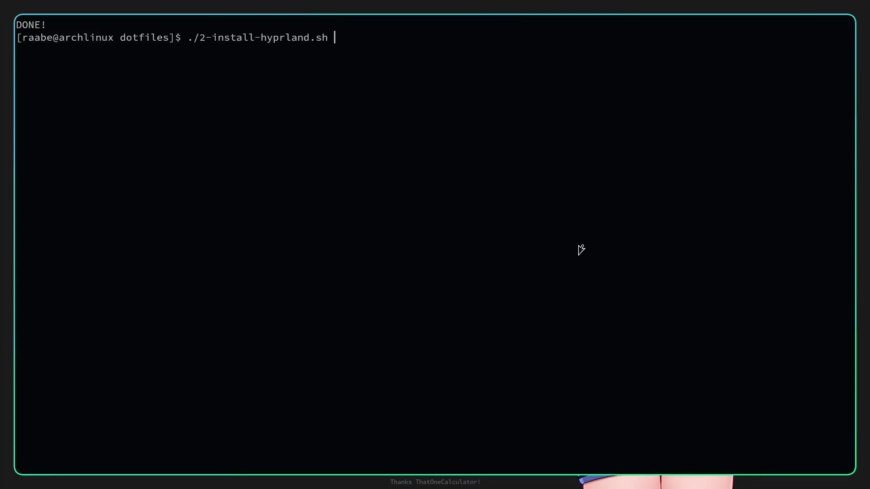
{"action": "key", "text": "Return"}
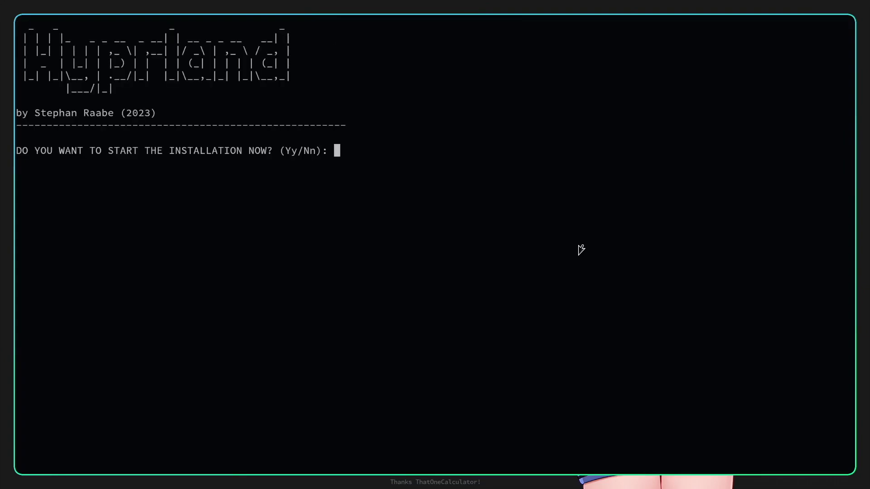
{"action": "type", "text": "y"}
{"action": "key", "text": "Return"}
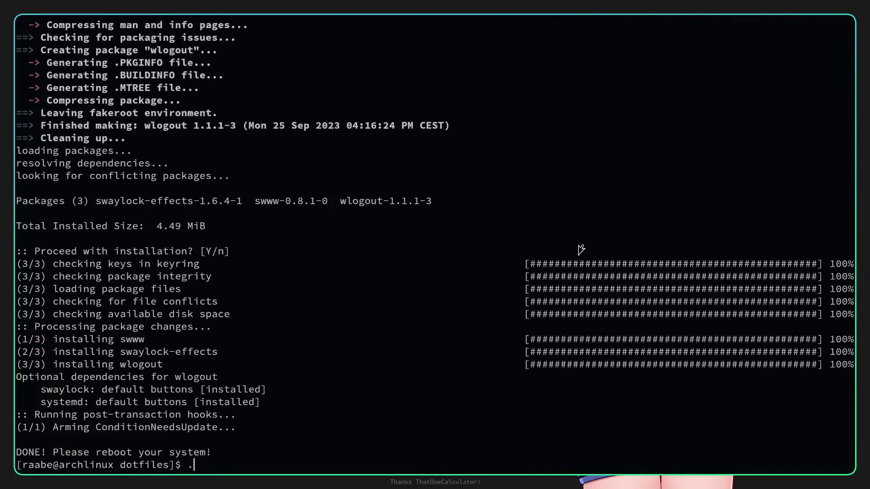
{"action": "type", "text": "3"}
{"action": "key", "text": "Tab"}
Run ./3-dotfiles.sh and accept linking the alacritty, ranger and vim configs.
{"action": "key", "text": "Return"}
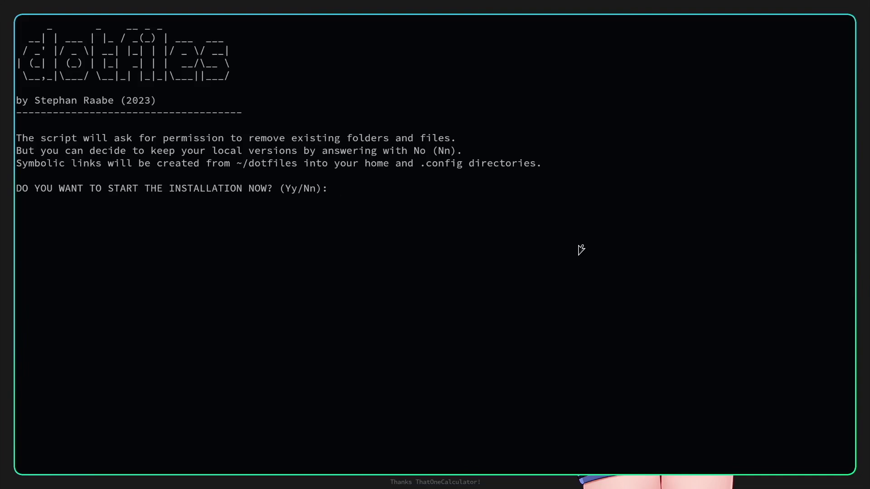
{"action": "type", "text": "y"}
{"action": "key", "text": "Return"}
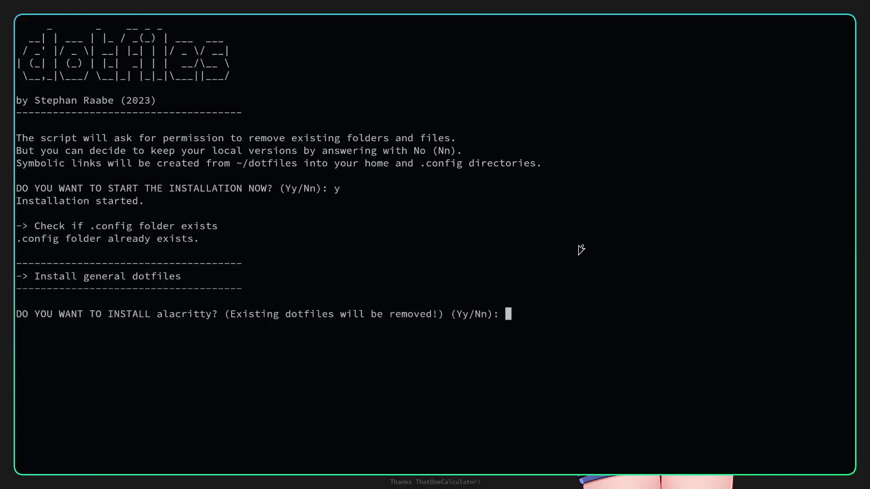
{"action": "type", "text": "y"}
{"action": "key", "text": "Return"}
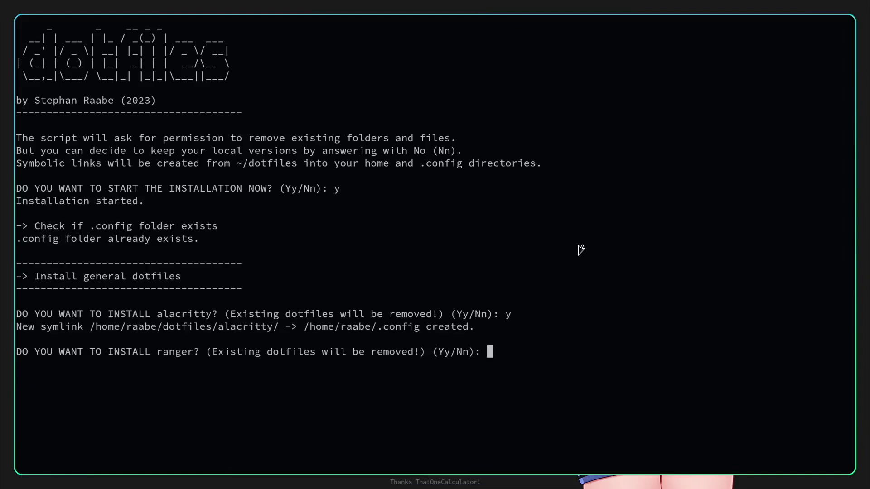
{"action": "type", "text": "y"}
{"action": "key", "text": "Return"}
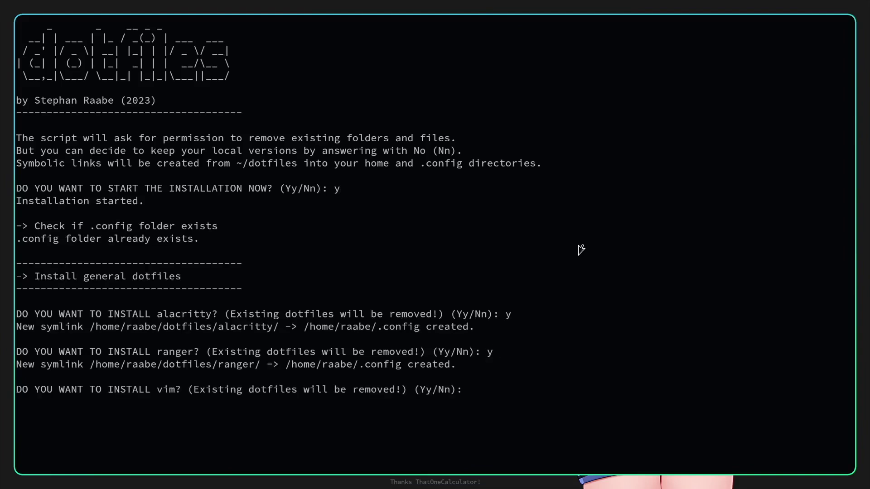
{"action": "type", "text": "y"}
{"action": "key", "text": "Return"}
Accept the nvim, starship, rofi, dunst and wal configs, generating the pywal colours.
{"action": "type", "text": "y"}
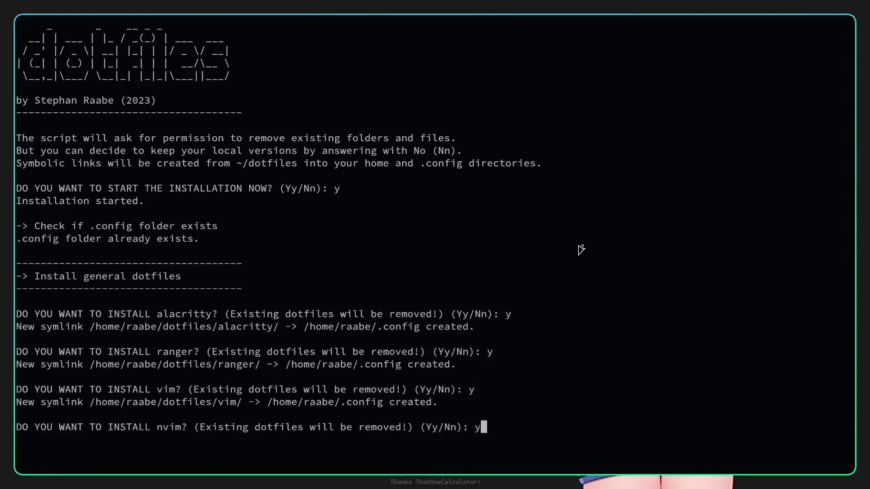
{"action": "key", "text": "Return"}
{"action": "type", "text": "y"}
{"action": "key", "text": "Return"}
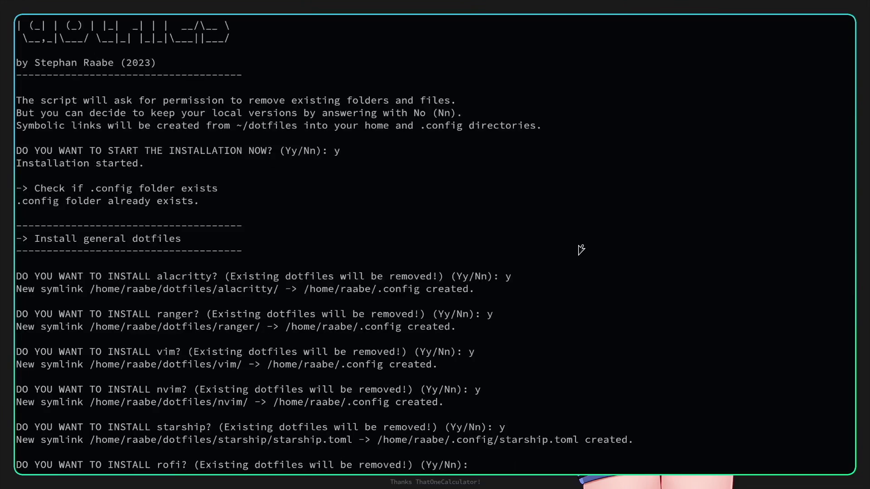
{"action": "type", "text": "y"}
{"action": "key", "text": "Return"}
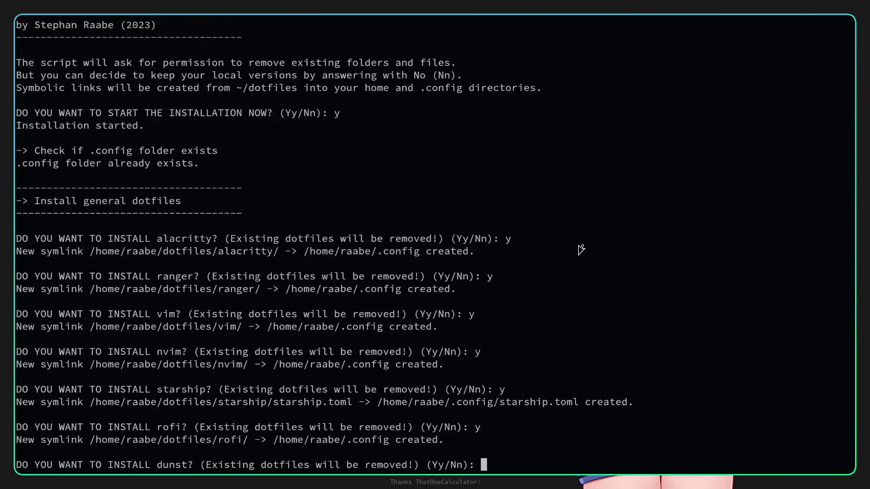
{"action": "type", "text": "y"}
{"action": "key", "text": "Return"}
{"action": "type", "text": "y"}
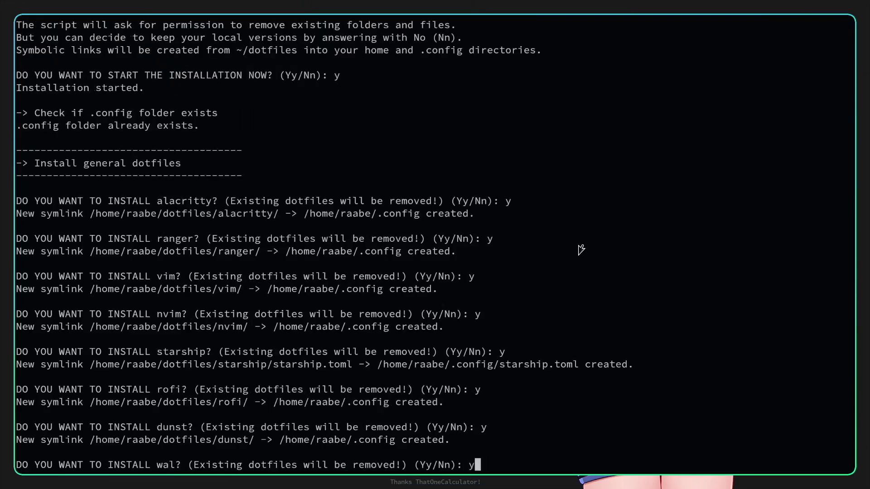
{"action": "key", "text": "Return"}
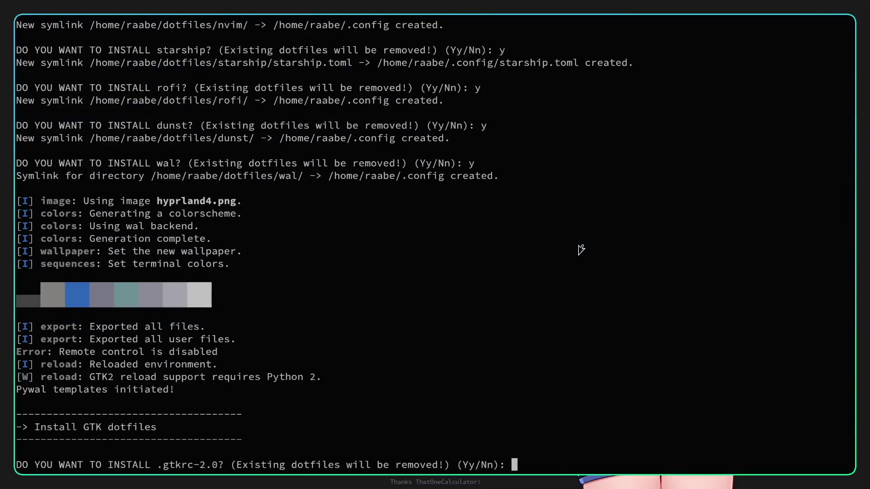
Accept linking the .gtkrc-2.0, gtk-3.0, .Xresources and .icons dotfiles.
{"action": "type", "text": "y"}
{"action": "key", "text": "Return"}
{"action": "type", "text": "y"}
{"action": "key", "text": "Return"}
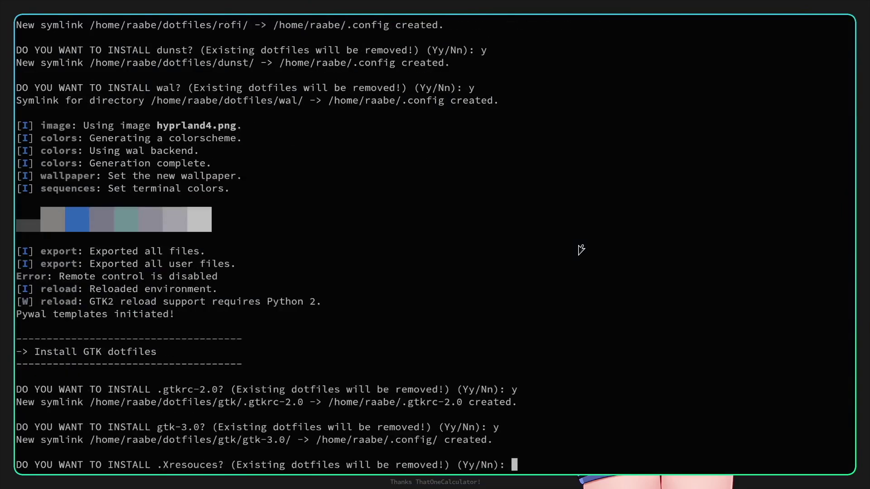
{"action": "type", "text": "y"}
{"action": "key", "text": "Return"}
{"action": "type", "text": "y"}
{"action": "key", "text": "Return"}
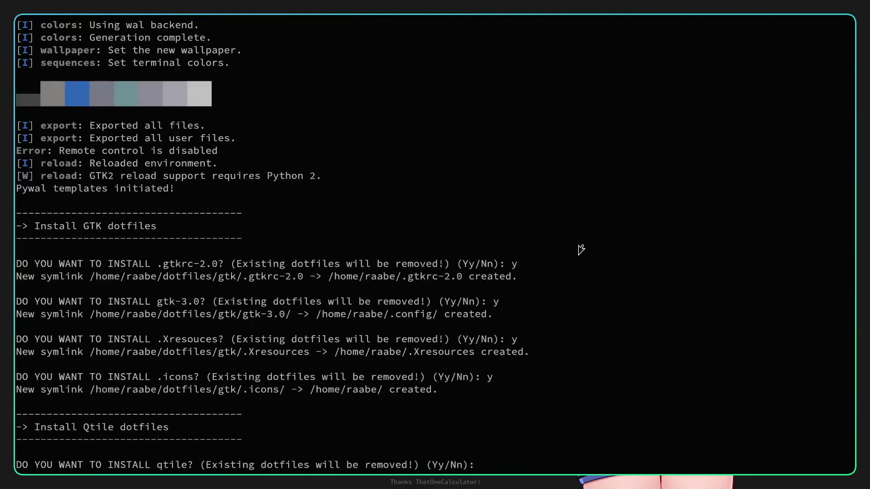
Decline the qtile, polybar, picom and .xinitrc configs.
{"action": "type", "text": "n"}
{"action": "key", "text": "Return"}
{"action": "type", "text": "n"}
{"action": "key", "text": "Return"}
{"action": "type", "text": "n"}
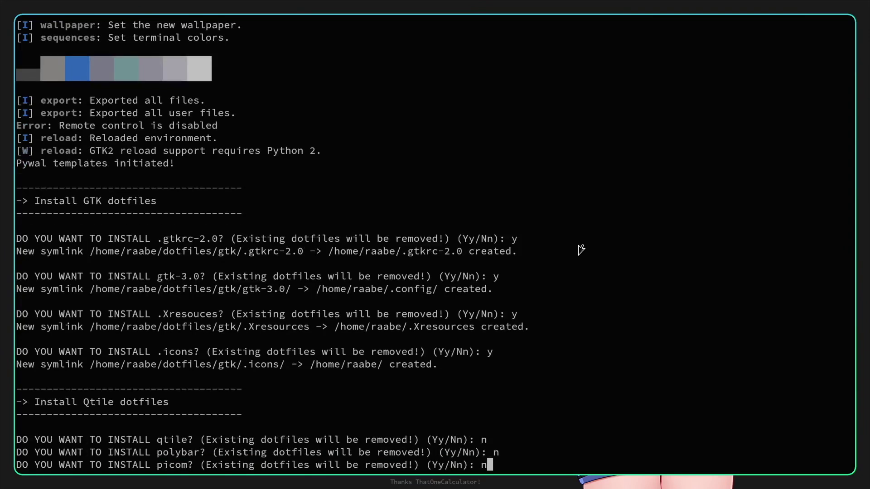
{"action": "key", "text": "Return"}
{"action": "type", "text": "n"}
{"action": "key", "text": "Return"}
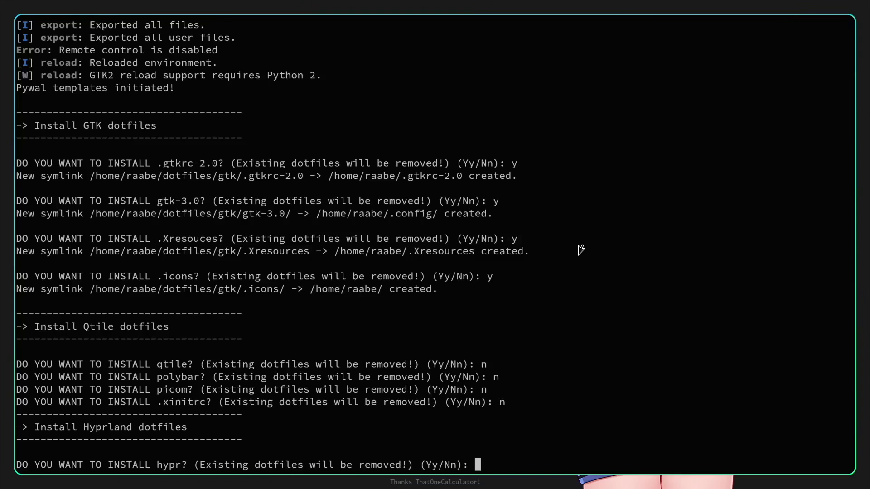
Accept installing the hypr, waybar, swaylock and wlogout configs.
{"action": "type", "text": "y"}
{"action": "key", "text": "Return"}
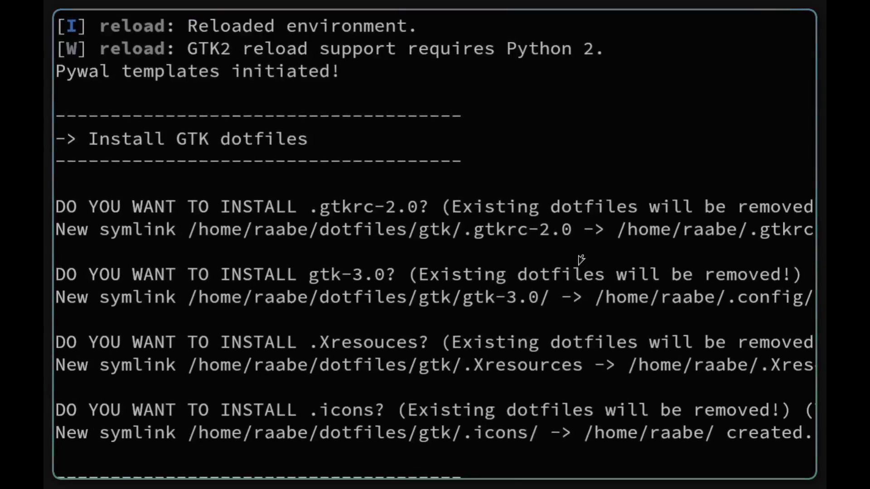
{"action": "type", "text": "zz"}
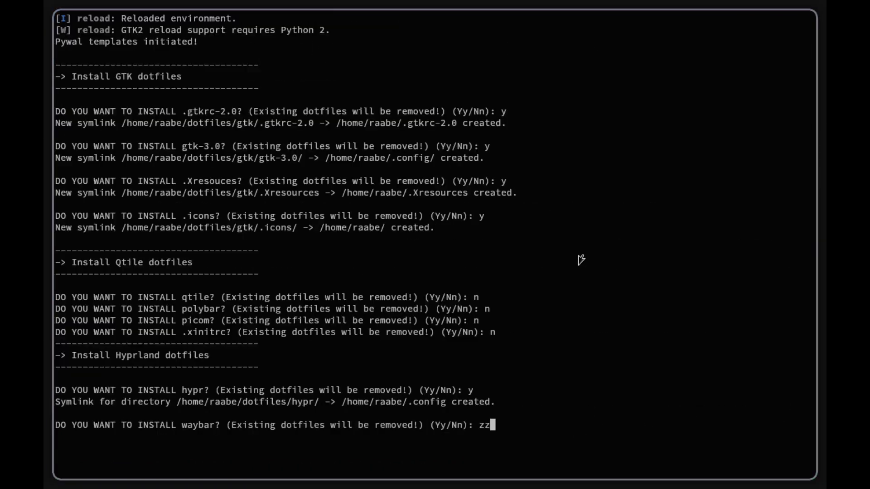
{"action": "key", "text": "BackSpace"}
{"action": "key", "text": "BackSpace"}
{"action": "type", "text": "y"}
{"action": "key", "text": "Return"}
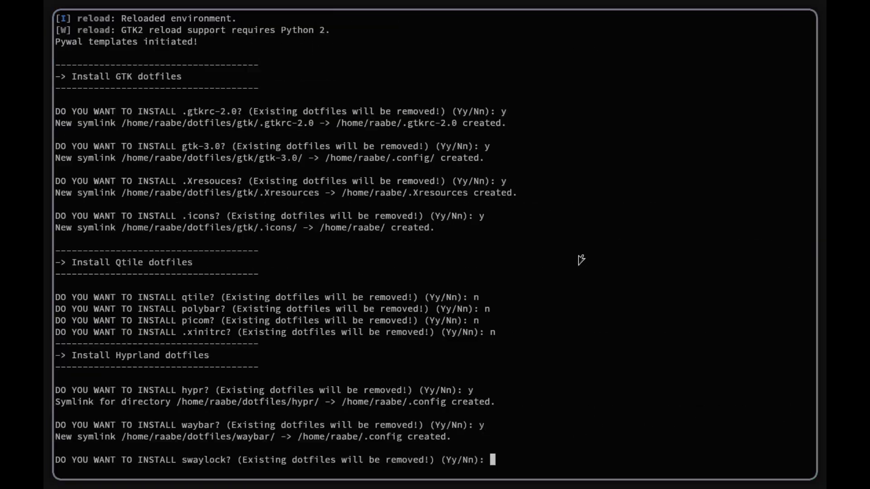
{"action": "type", "text": "y"}
{"action": "key", "text": "Return"}
{"action": "type", "text": "y"}
{"action": "key", "text": "Return"}
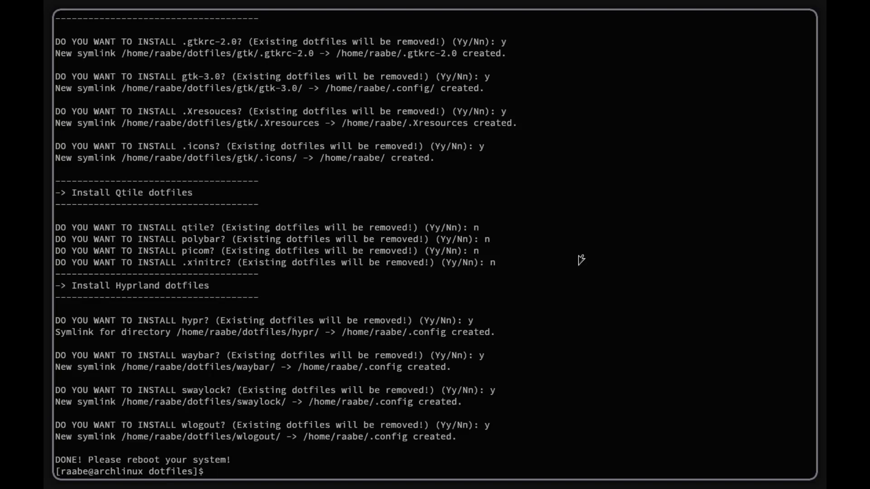
Change into the hypr/ folder with cd.
{"action": "type", "text": "cd hz"}
{"action": "key", "text": "BackSpace"}
{"action": "type", "text": "y"}
{"action": "key", "text": "Tab"}
{"action": "key", "text": "Return"}
Open hyprland.conf in vim, change kb_layout from us to de, and save with :w.
{"action": "type", "text": "vim "}
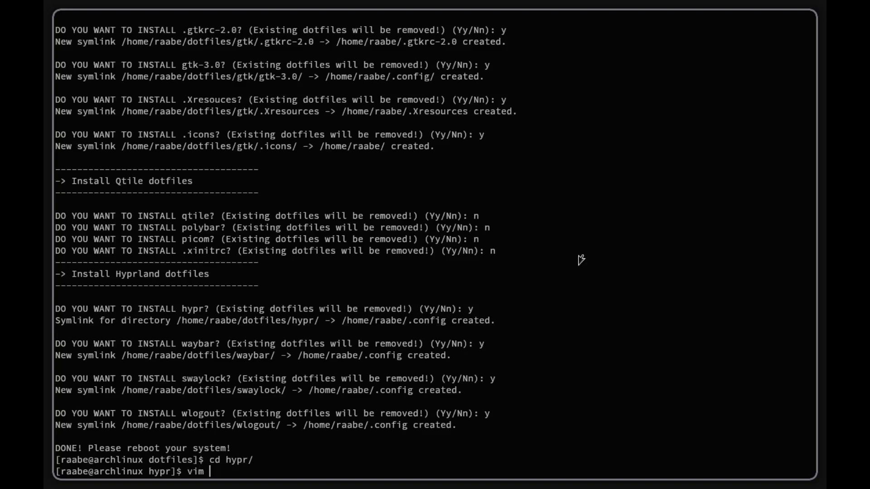
{"action": "type", "text": "hy"}
{"action": "key", "text": "Tab"}
{"action": "key", "text": "Return"}
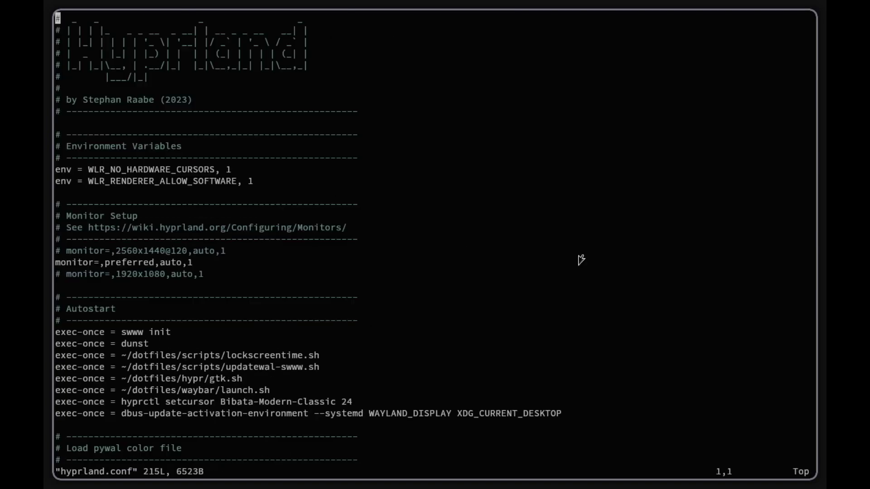
{"action": "key", "text": "Down"}
{"action": "key", "text": "Down"}
{"action": "key", "text": "Down"}
{"action": "key", "text": "Down"}
{"action": "key", "text": "Down"}
{"action": "key", "text": "Down"}
{"action": "key", "text": "Down"}
{"action": "key", "text": "Down"}
{"action": "key", "text": "Down"}
{"action": "key", "text": "Down"}
{"action": "key", "text": "Down"}
{"action": "key", "text": "Down"}
{"action": "key", "text": "Down"}
{"action": "key", "text": "Down"}
{"action": "key", "text": "Down"}
{"action": "key", "text": "Down"}
{"action": "key", "text": "Down"}
{"action": "key", "text": "Down"}
{"action": "key", "text": "Down"}
{"action": "key", "text": "Down"}
{"action": "key", "text": "i"}
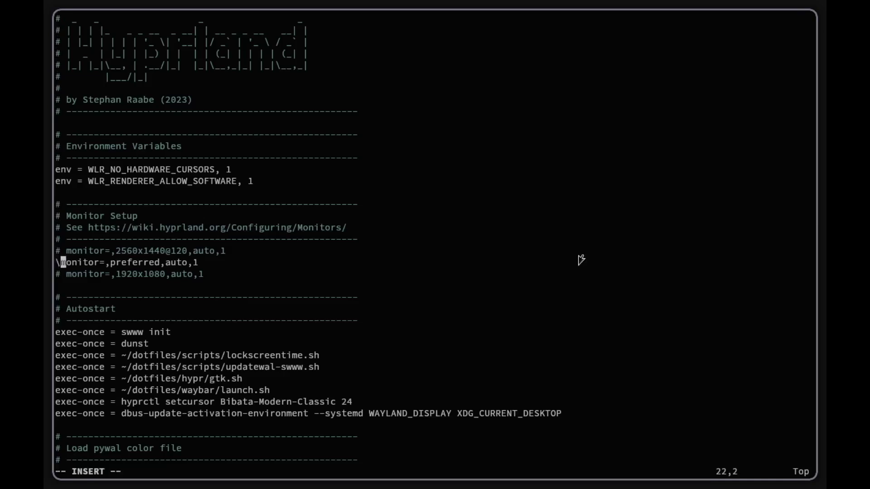
{"action": "key", "text": "Down"}
{"action": "key", "text": "Down"}
{"action": "key", "text": "Down"}
{"action": "key", "text": "Down"}
{"action": "key", "text": "Down"}
{"action": "key", "text": "Down"}
{"action": "key", "text": "Down"}
{"action": "key", "text": "Down"}
{"action": "key", "text": "Down"}
{"action": "key", "text": "Down"}
{"action": "key", "text": "Down"}
{"action": "key", "text": "Down"}
{"action": "key", "text": "Down"}
{"action": "key", "text": "Down"}
{"action": "key", "text": "Down"}
{"action": "key", "text": "Down"}
{"action": "key", "text": "Down"}
{"action": "key", "text": "Down"}
{"action": "key", "text": "Down"}
{"action": "key", "text": "Down"}
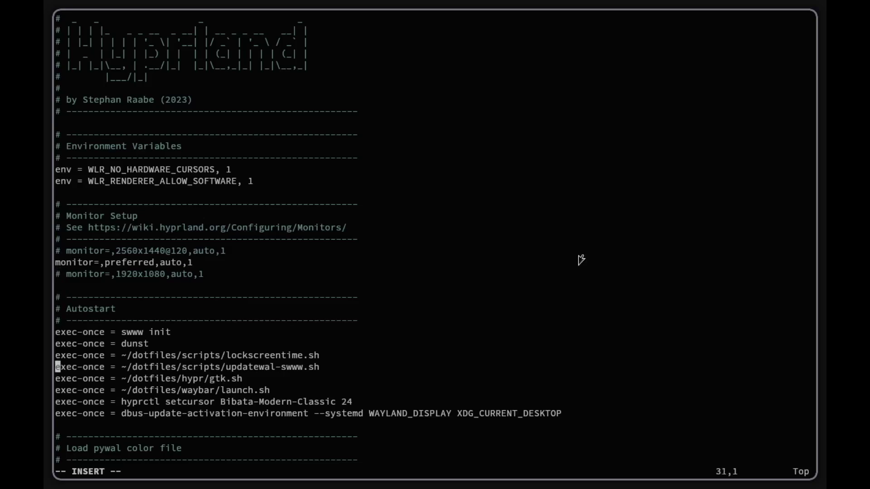
{"action": "key", "text": "Up"}
{"action": "key", "text": "Up"}
{"action": "key", "text": "Up"}
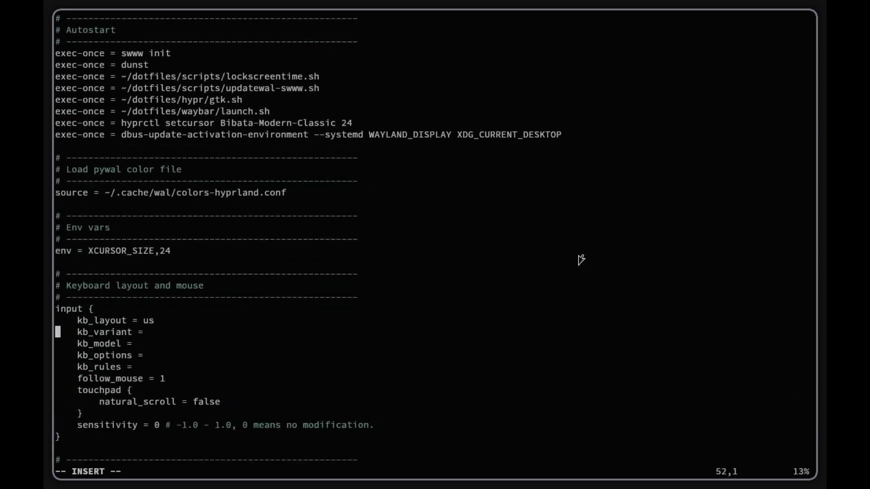
{"action": "key", "text": "Right"}
{"action": "key", "text": "Right"}
{"action": "key", "text": "Right"}
{"action": "key", "text": "Right"}
{"action": "key", "text": "Right"}
{"action": "key", "text": "Right"}
{"action": "key", "text": "Right"}
{"action": "key", "text": "Right"}
{"action": "key", "text": "Right"}
{"action": "key", "text": "Right"}
{"action": "key", "text": "Right"}
{"action": "key", "text": "Right"}
{"action": "key", "text": "Right"}
{"action": "key", "text": "Right"}
{"action": "key", "text": "Right"}
{"action": "key", "text": "Right"}
{"action": "key", "text": "Right"}
{"action": "key", "text": "Right"}
{"action": "key", "text": "BackSpace"}
{"action": "key", "text": "BackSpace"}
{"action": "type", "text": "de"}
{"action": "key", "text": "Escape"}
{"action": "type", "text": ":"}
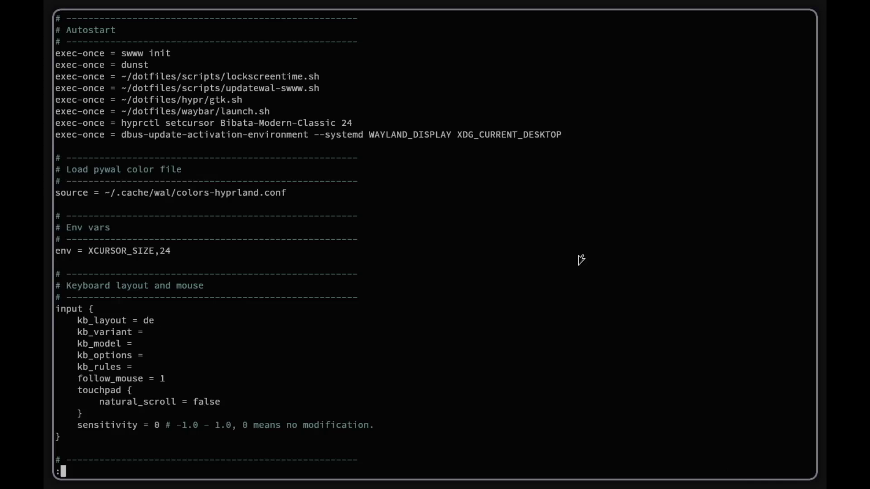
{"action": "type", "text": "w"}
{"action": "key", "text": "Return"}
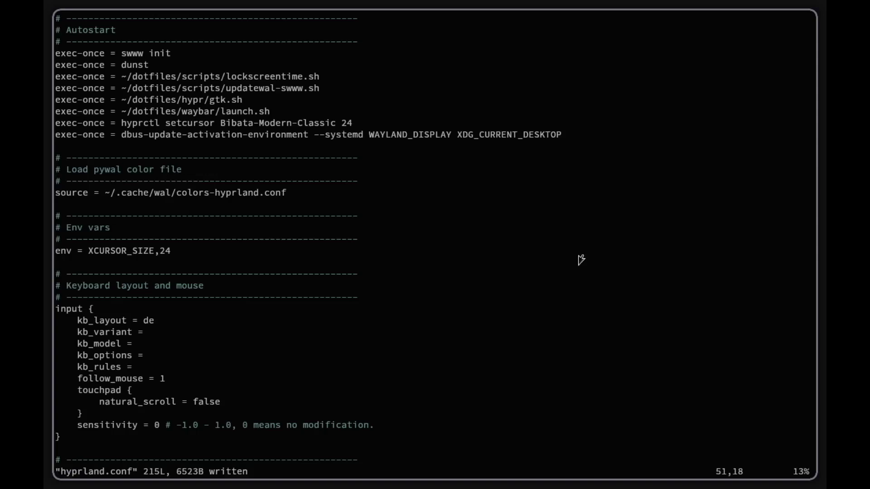
Uncomment the monitor=,1920x1080,auto,1 line, then save and quit with :wq.
{"action": "key", "text": "Up"}
{"action": "key", "text": "Up"}
{"action": "key", "text": "Up"}
{"action": "key", "text": "Up"}
{"action": "key", "text": "Up"}
{"action": "key", "text": "Up"}
{"action": "key", "text": "Up"}
{"action": "key", "text": "Up"}
{"action": "key", "text": "Up"}
{"action": "key", "text": "Up"}
{"action": "key", "text": "Up"}
{"action": "key", "text": "Up"}
{"action": "key", "text": "Up"}
{"action": "key", "text": "Up"}
{"action": "key", "text": "Up"}
{"action": "key", "text": "Up"}
{"action": "key", "text": "Up"}
{"action": "key", "text": "Up"}
{"action": "key", "text": "Up"}
{"action": "key", "text": "Up"}
{"action": "key", "text": "Down"}
{"action": "key", "text": "Down"}
{"action": "key", "text": "Down"}
{"action": "key", "text": "Down"}
{"action": "key", "text": "Down"}
{"action": "key", "text": "Down"}
{"action": "key", "text": "Down"}
{"action": "key", "text": "Down"}
{"action": "key", "text": "Down"}
{"action": "key", "text": "Down"}
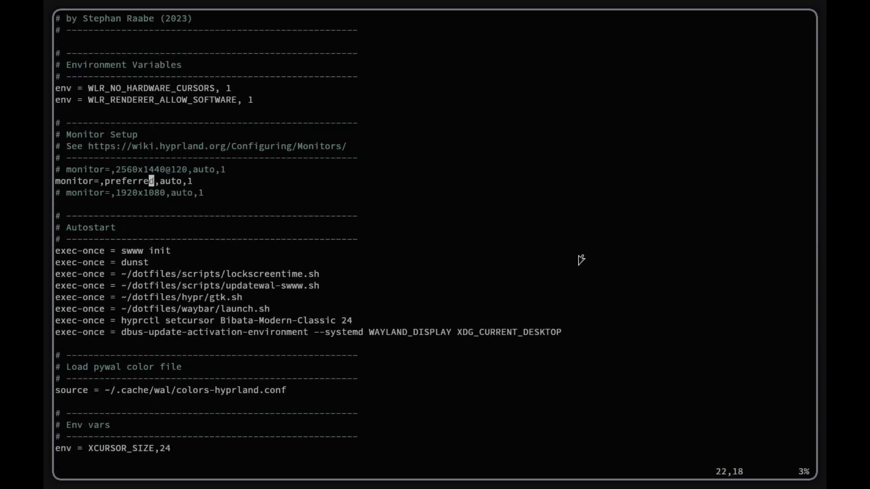
{"action": "key", "text": "Left"}
{"action": "key", "text": "Left"}
{"action": "key", "text": "Left"}
{"action": "key", "text": "Left"}
{"action": "key", "text": "Left"}
{"action": "key", "text": "Left"}
{"action": "key", "text": "Left"}
{"action": "key", "text": "Left"}
{"action": "key", "text": "Left"}
{"action": "key", "text": "Left"}
{"action": "key", "text": "Left"}
{"action": "key", "text": "Left"}
{"action": "key", "text": "Left"}
{"action": "key", "text": "Left"}
{"action": "key", "text": "Left"}
{"action": "key", "text": "i"}
{"action": "key", "text": "BackSpace"}
{"action": "key", "text": "BackSpace"}
{"action": "key", "text": "Down"}
{"action": "key", "text": "Down"}
{"action": "key", "text": "Down"}
{"action": "key", "text": "Down"}
{"action": "key", "text": "Down"}
{"action": "key", "text": "Down"}
{"action": "key", "text": "Down"}
{"action": "key", "text": "Down"}
{"action": "key", "text": "Down"}
{"action": "key", "text": "Down"}
{"action": "key", "text": "Down"}
{"action": "key", "text": "Down"}
{"action": "key", "text": "Down"}
{"action": "key", "text": "Down"}
{"action": "key", "text": "Down"}
{"action": "key", "text": "Down"}
{"action": "key", "text": "Down"}
{"action": "key", "text": "Down"}
{"action": "key", "text": "Down"}
{"action": "key", "text": "Down"}
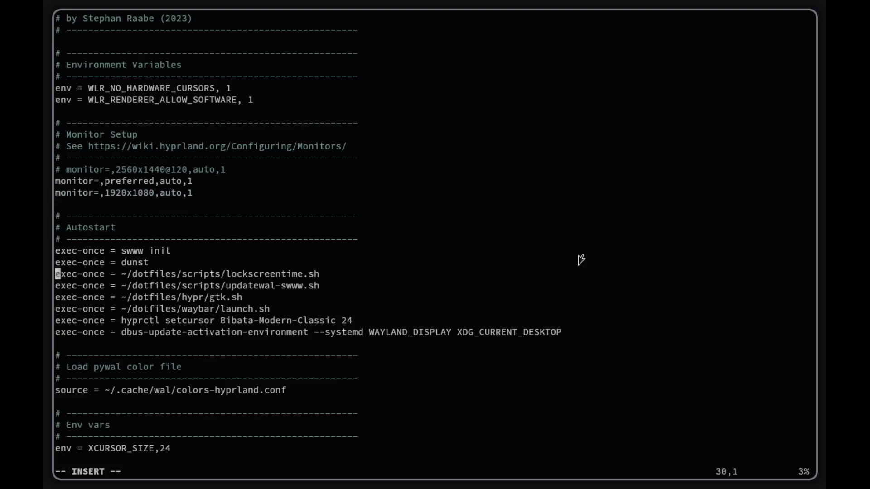
{"action": "key", "text": "Down"}
{"action": "key", "text": "Down"}
{"action": "key", "text": "Down"}
{"action": "key", "text": "Down"}
{"action": "key", "text": "Down"}
{"action": "key", "text": "Down"}
{"action": "key", "text": "Down"}
{"action": "key", "text": "Down"}
{"action": "key", "text": "Down"}
{"action": "key", "text": "Down"}
{"action": "key", "text": "Down"}
{"action": "key", "text": "Down"}
{"action": "key", "text": "Down"}
{"action": "key", "text": "Down"}
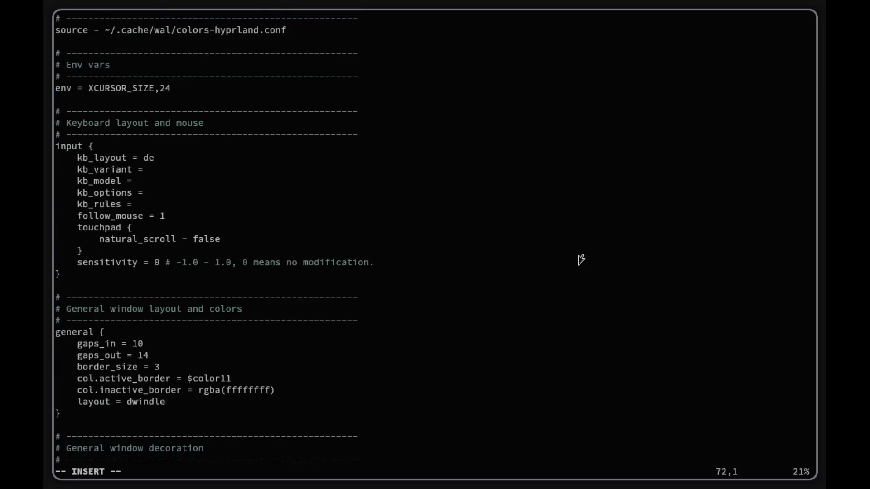
{"action": "key", "text": "Escape"}
{"action": "type", "text": ":wq"}
{"action": "key", "text": "Return"}
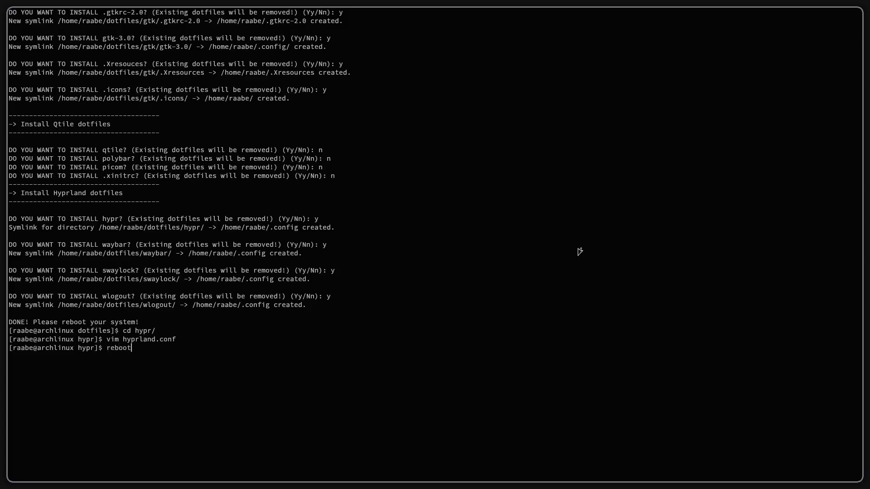
Run reboot to restart the VM into Hyprland.
{"action": "key", "text": "Return"}
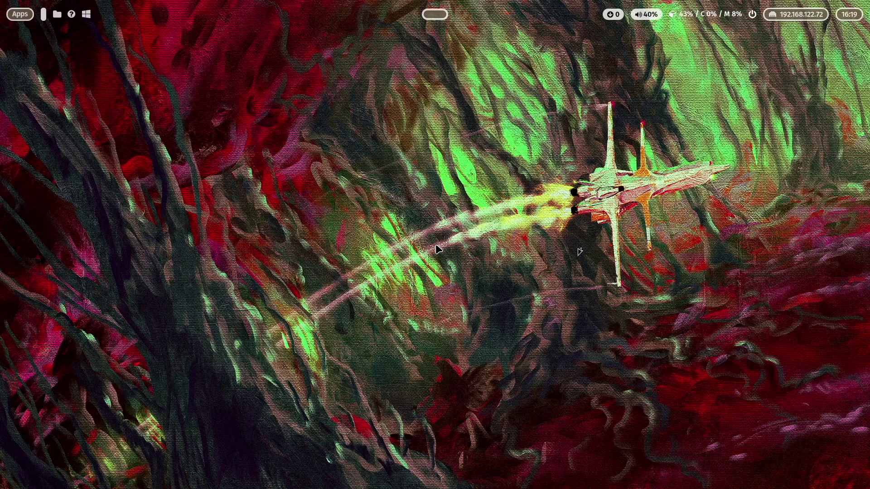
Open two tiled terminals, open and close the rofi launcher, and open Files on Home.
{"action": "key", "text": "super+Return"}
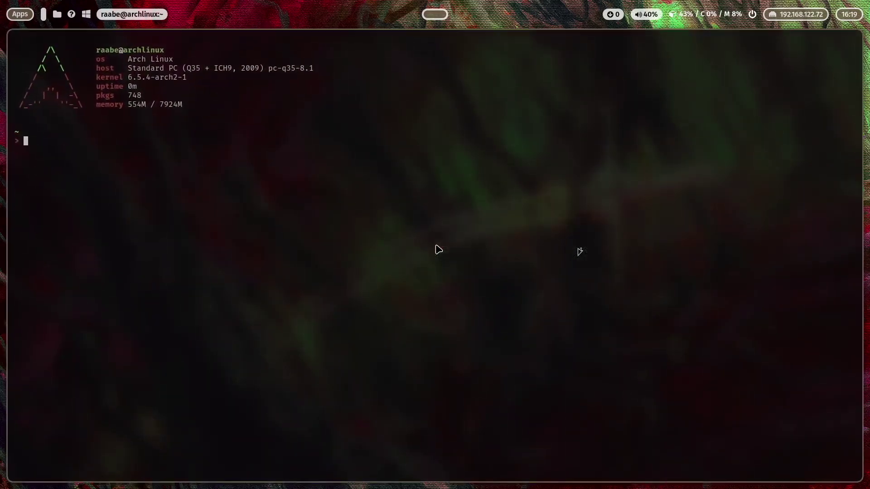
{"action": "key", "text": "super+Return"}
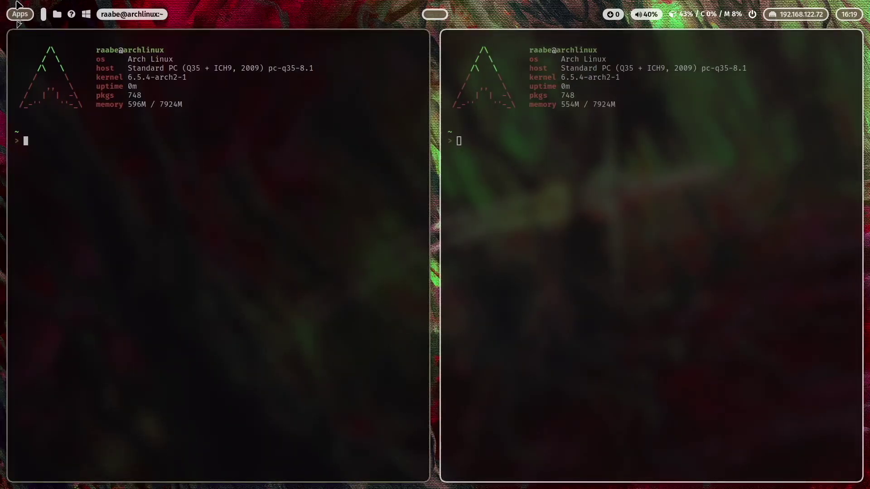
{"action": "left_click", "coordinate": [20, 14]}
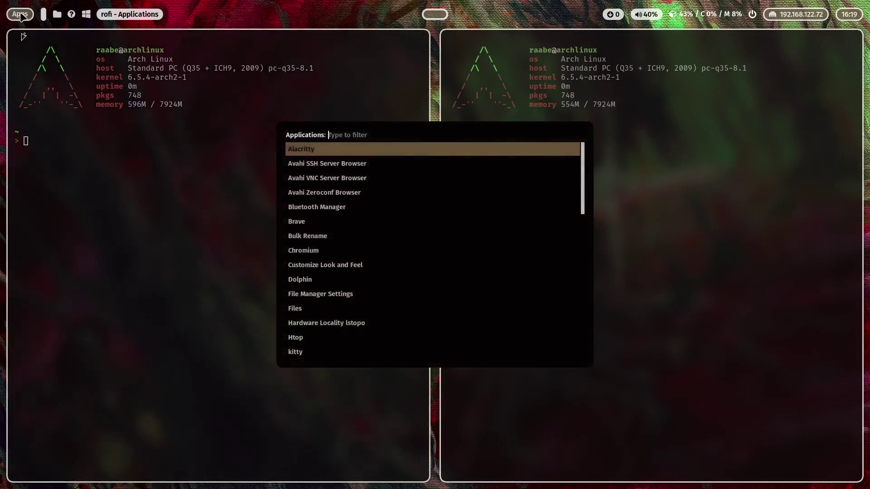
{"action": "left_click", "coordinate": [20, 14]}
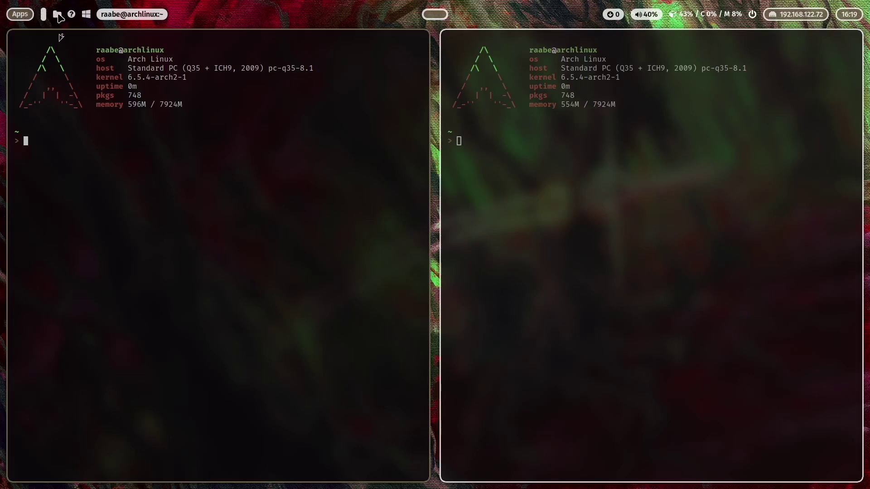
{"action": "left_click", "coordinate": [58, 14]}
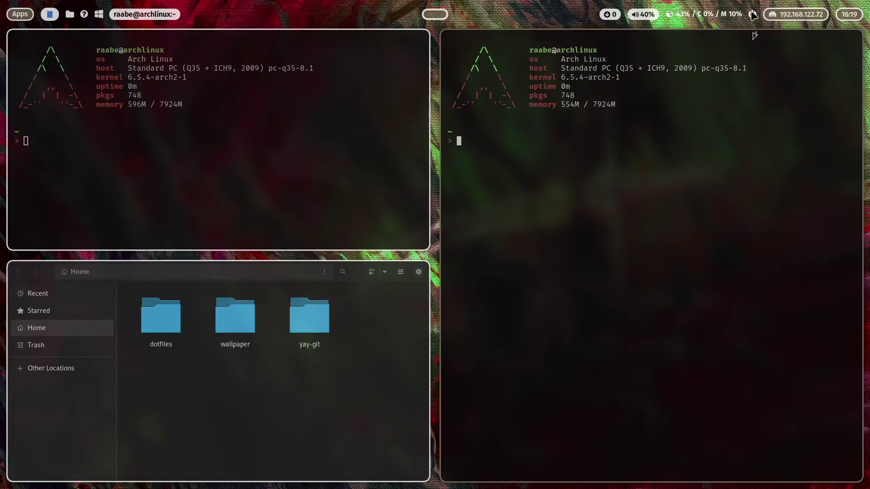
Open the wlogout power menu from the waybar power icon.
{"action": "left_click", "coordinate": [752, 14]}
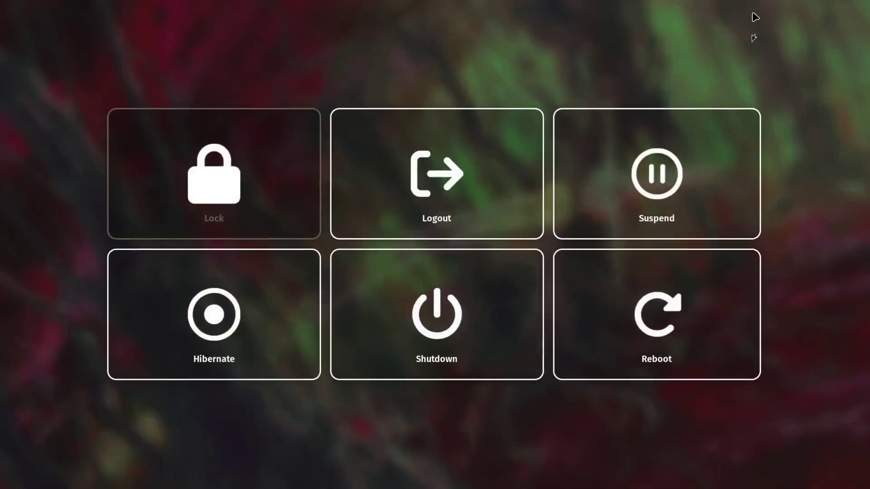